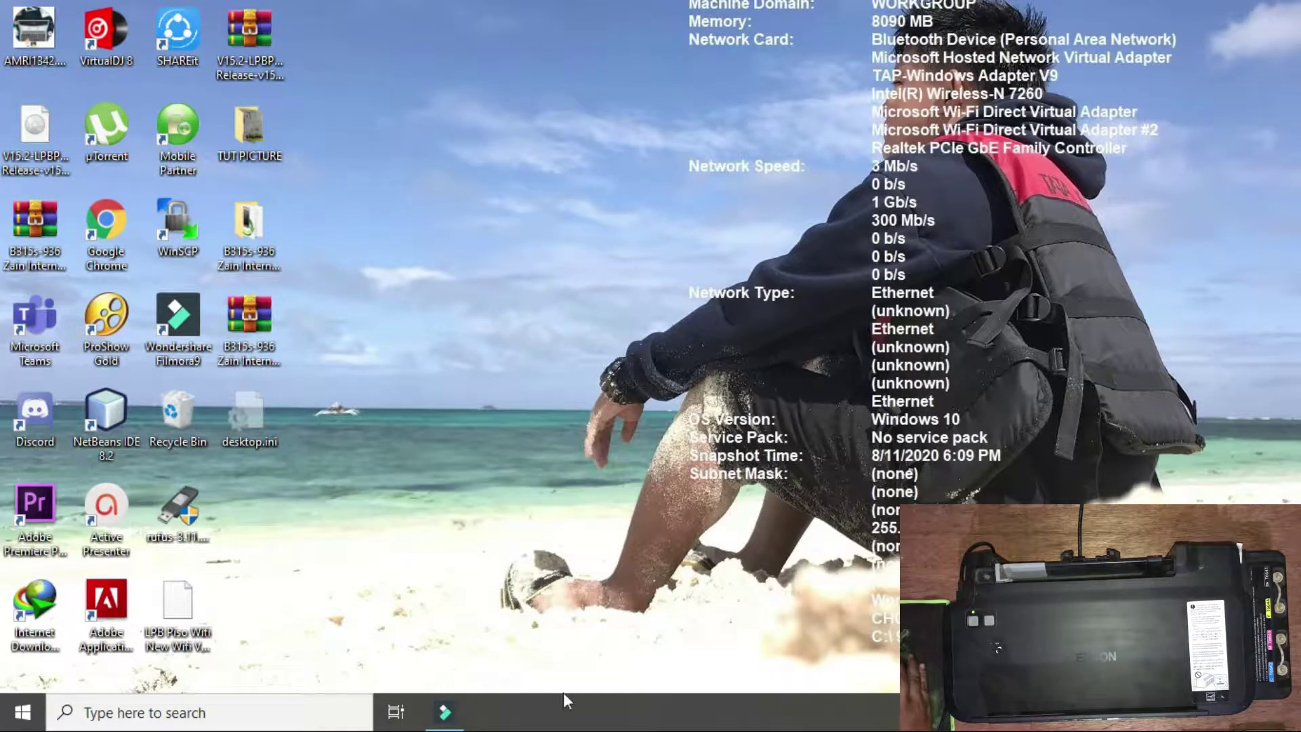
Open Control Panel through the Windows search and show the list of devices and printers.
{"action": "left_click", "coordinate": [304, 713]}
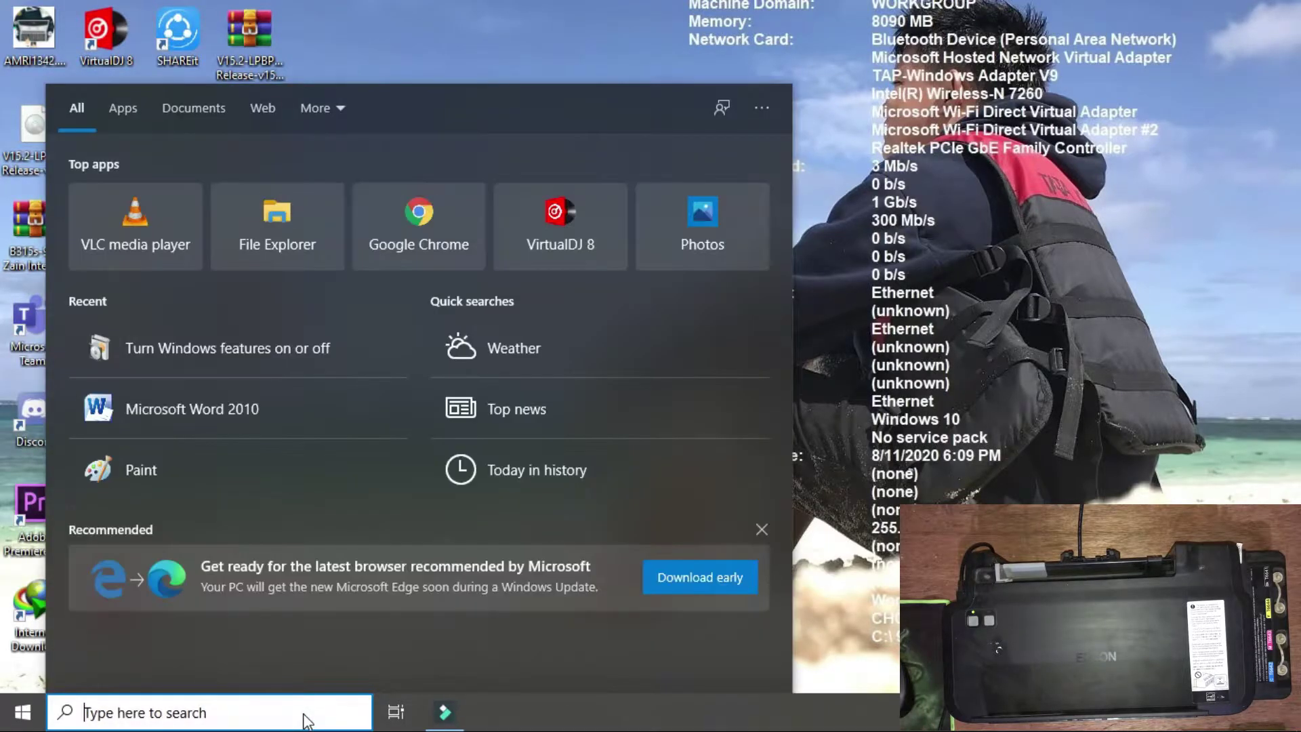
{"action": "type", "text": "con"}
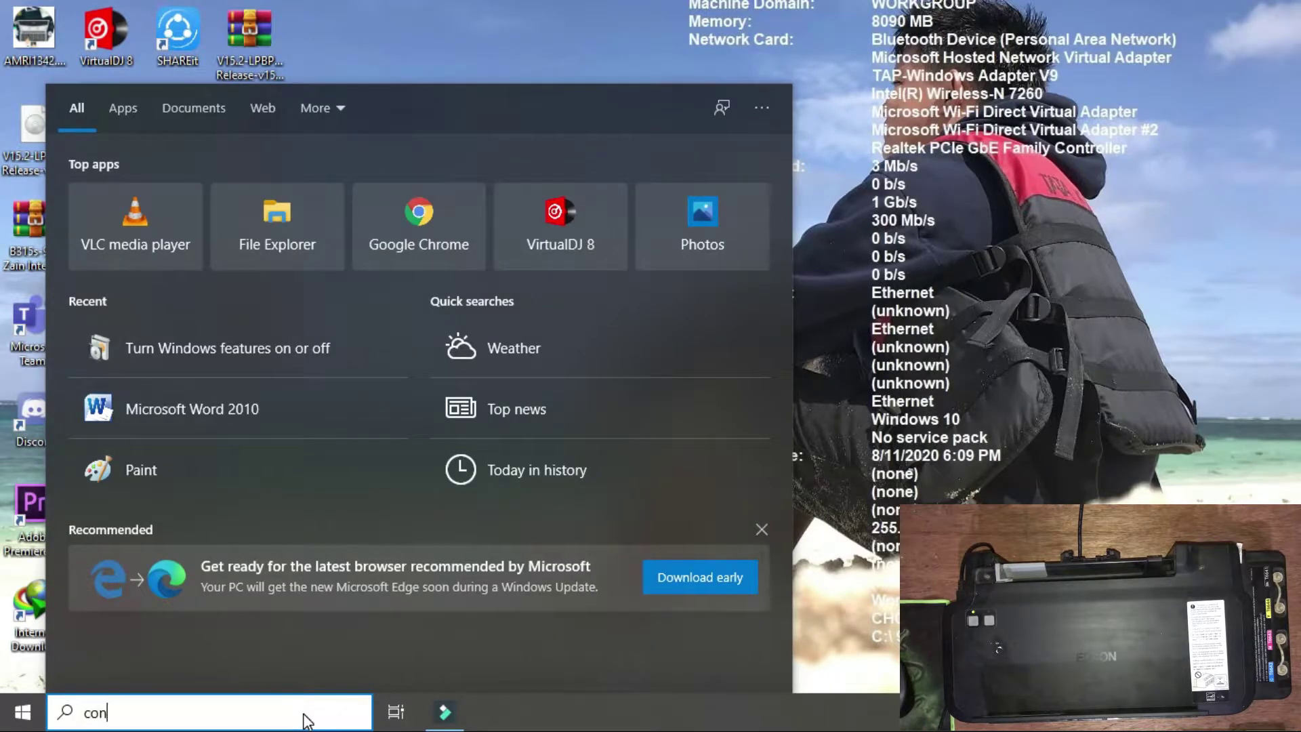
{"action": "type", "text": "tro pan"}
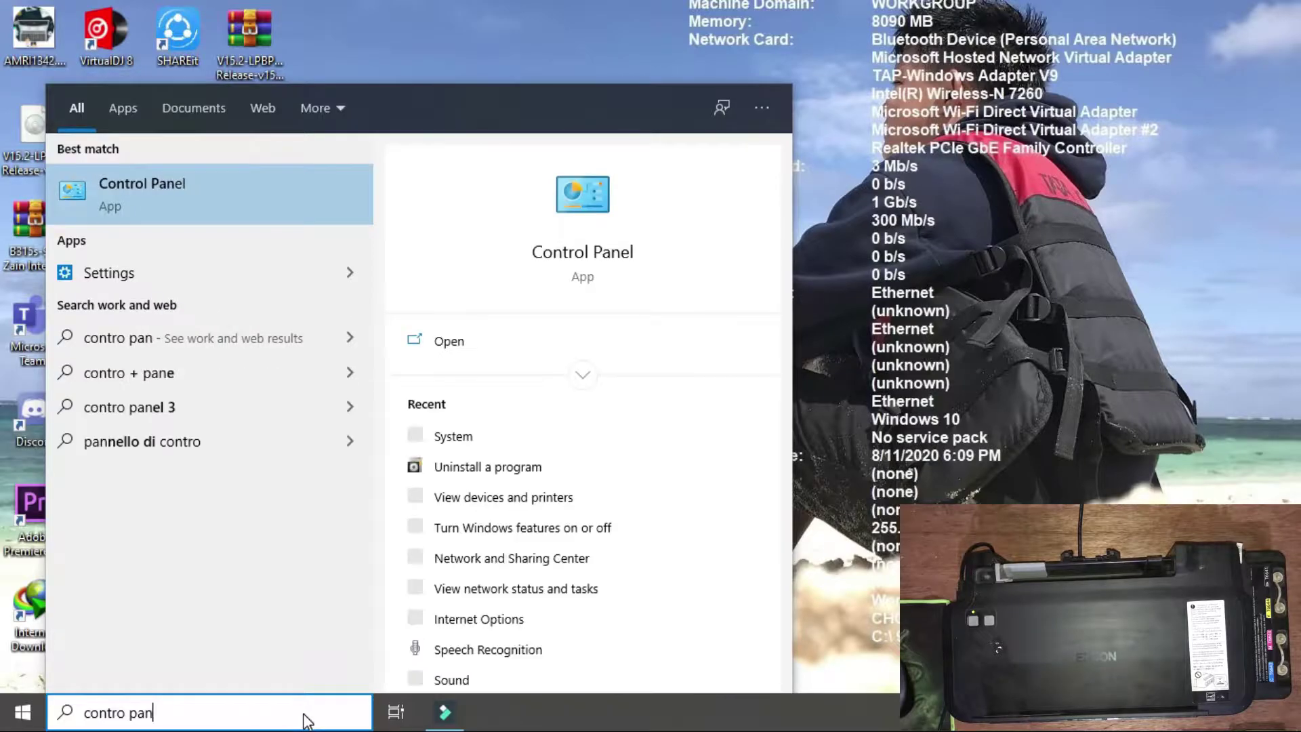
{"action": "key", "text": "BackSpace"}
{"action": "key", "text": "BackSpace"}
{"action": "key", "text": "BackSpace"}
{"action": "key", "text": "BackSpace"}
{"action": "type", "text": "l panel"}
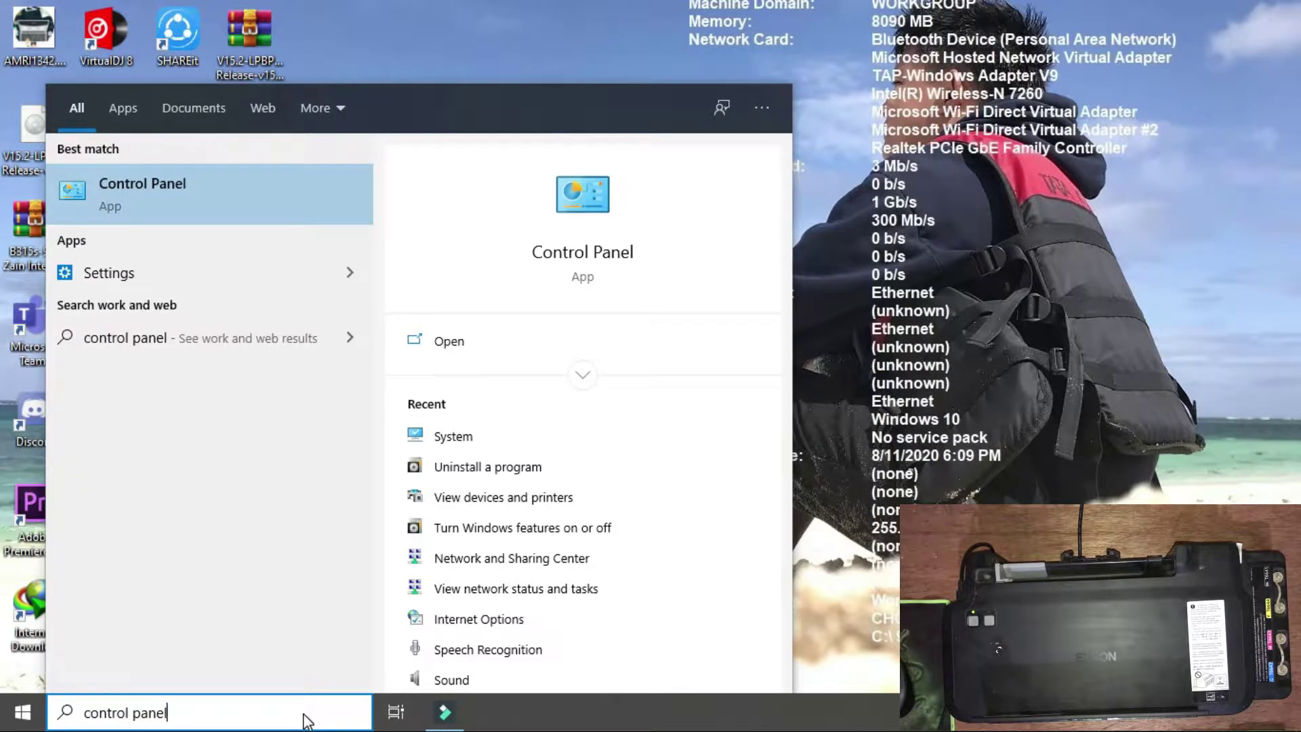
{"action": "key", "text": "Return"}
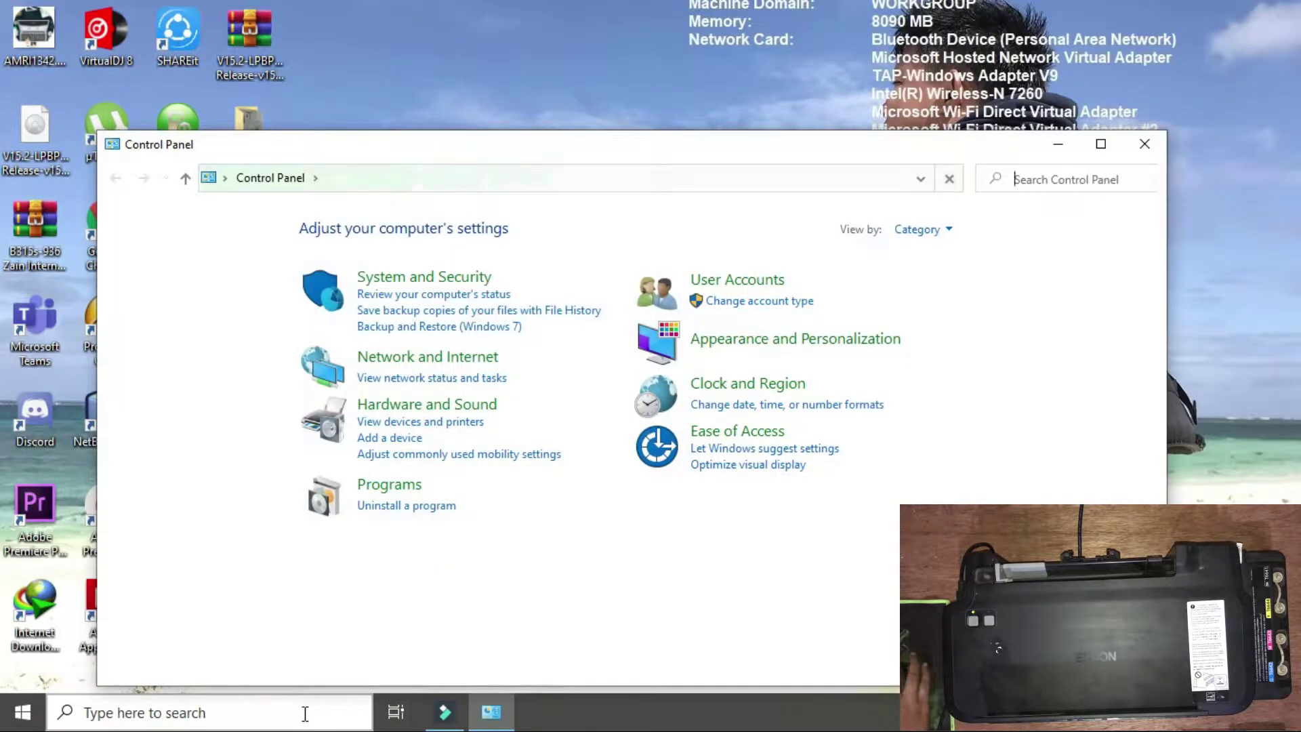
{"action": "left_click", "coordinate": [380, 422]}
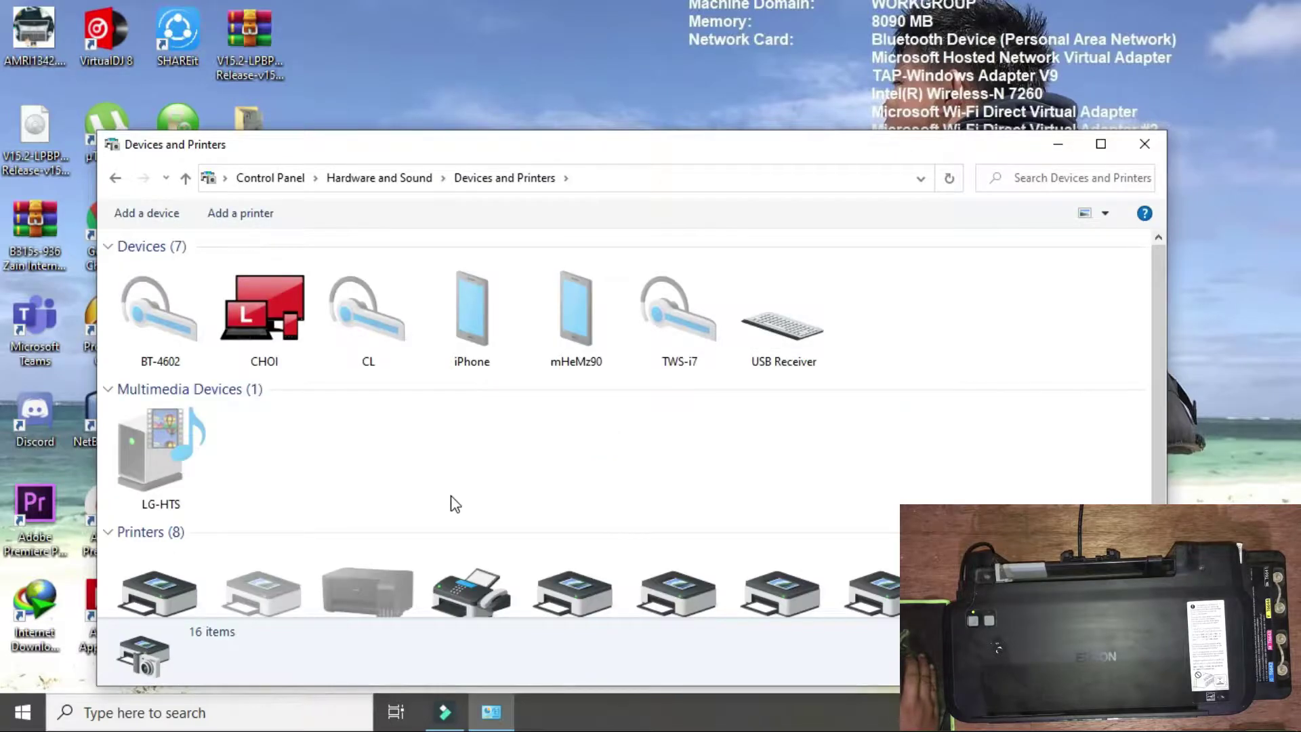
Open the printer properties of the EPSON L120 Series printer.
{"action": "scroll", "coordinate": [451, 503], "scroll_direction": "down", "scroll_amount": 1}
{"action": "left_click", "coordinate": [181, 560]}
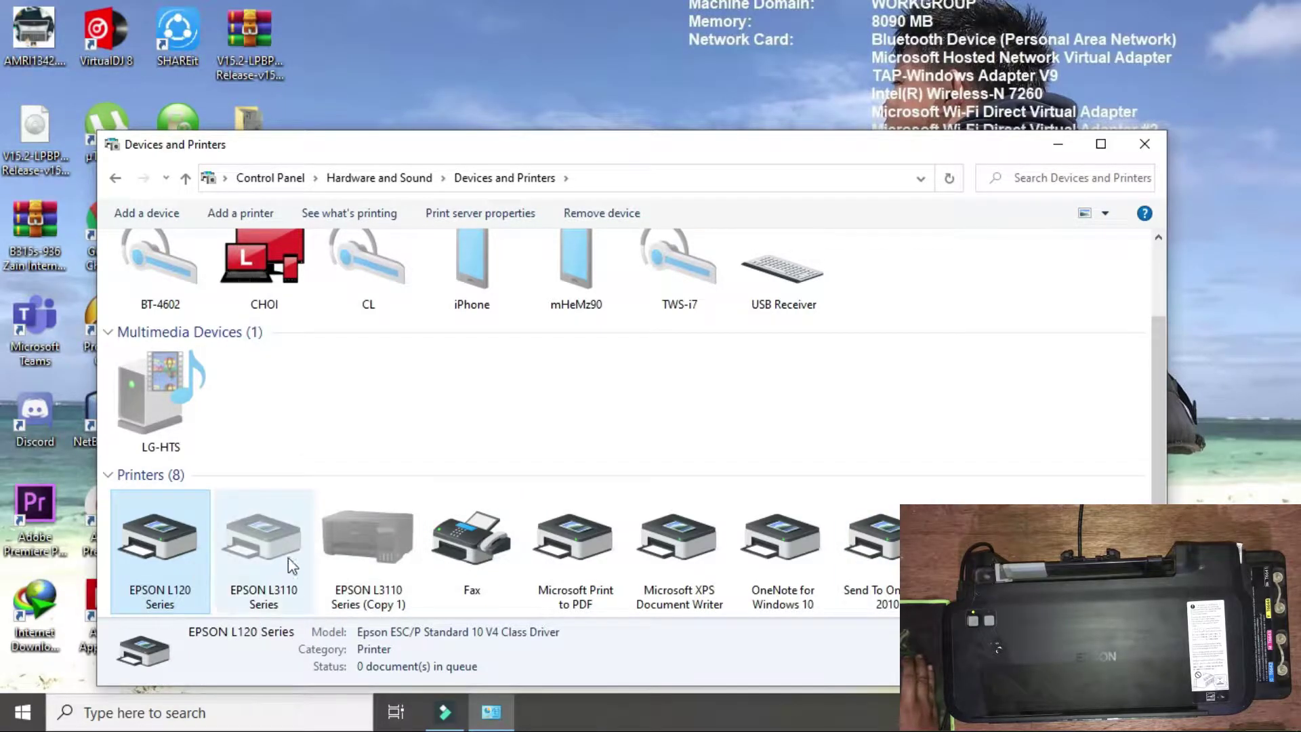
{"action": "left_click", "coordinate": [180, 559]}
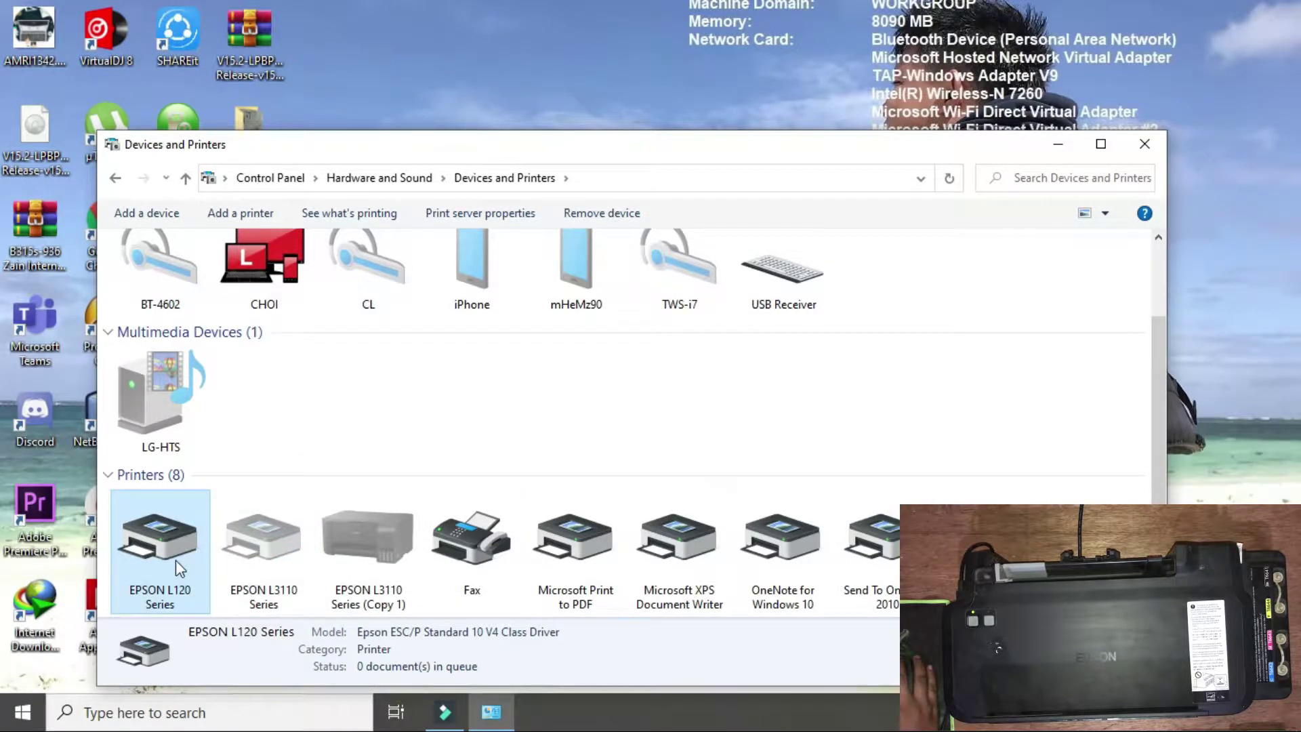
{"action": "right_click", "coordinate": [177, 561]}
{"action": "right_click", "coordinate": [132, 555]}
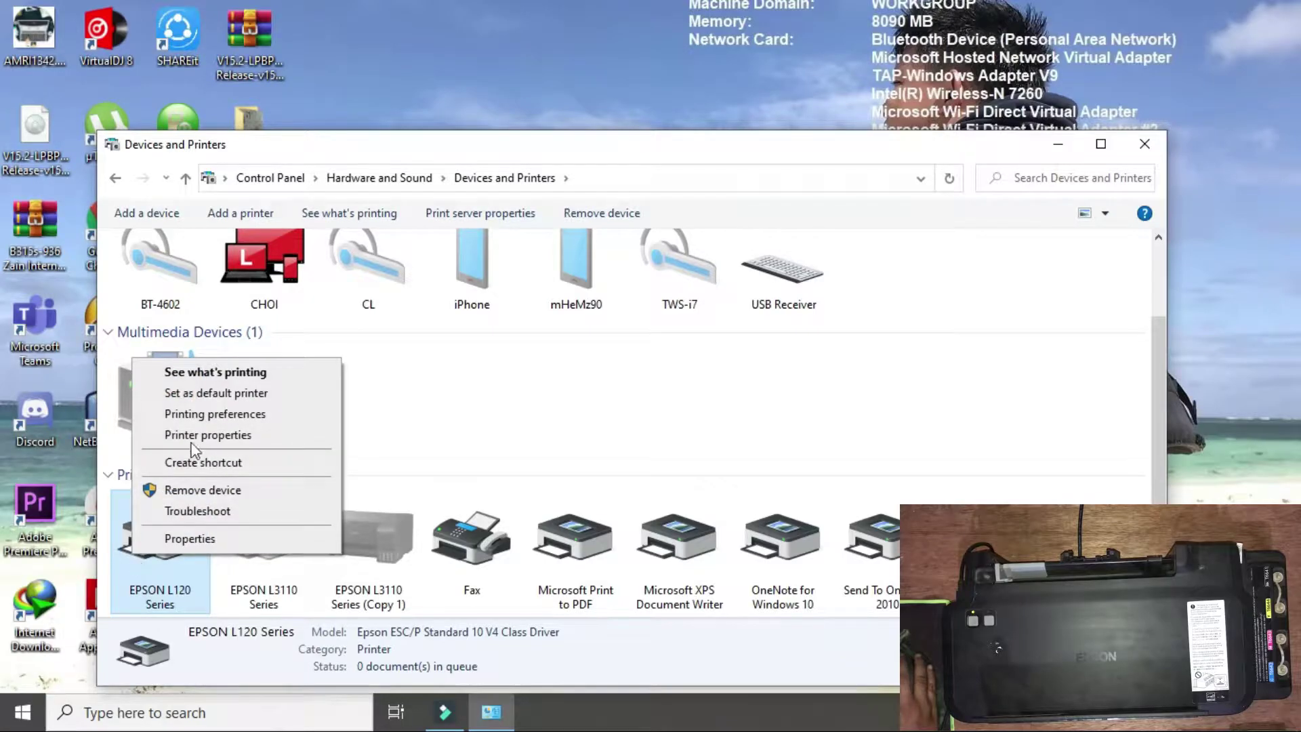
{"action": "right_click", "coordinate": [173, 591]}
{"action": "right_click", "coordinate": [137, 542]}
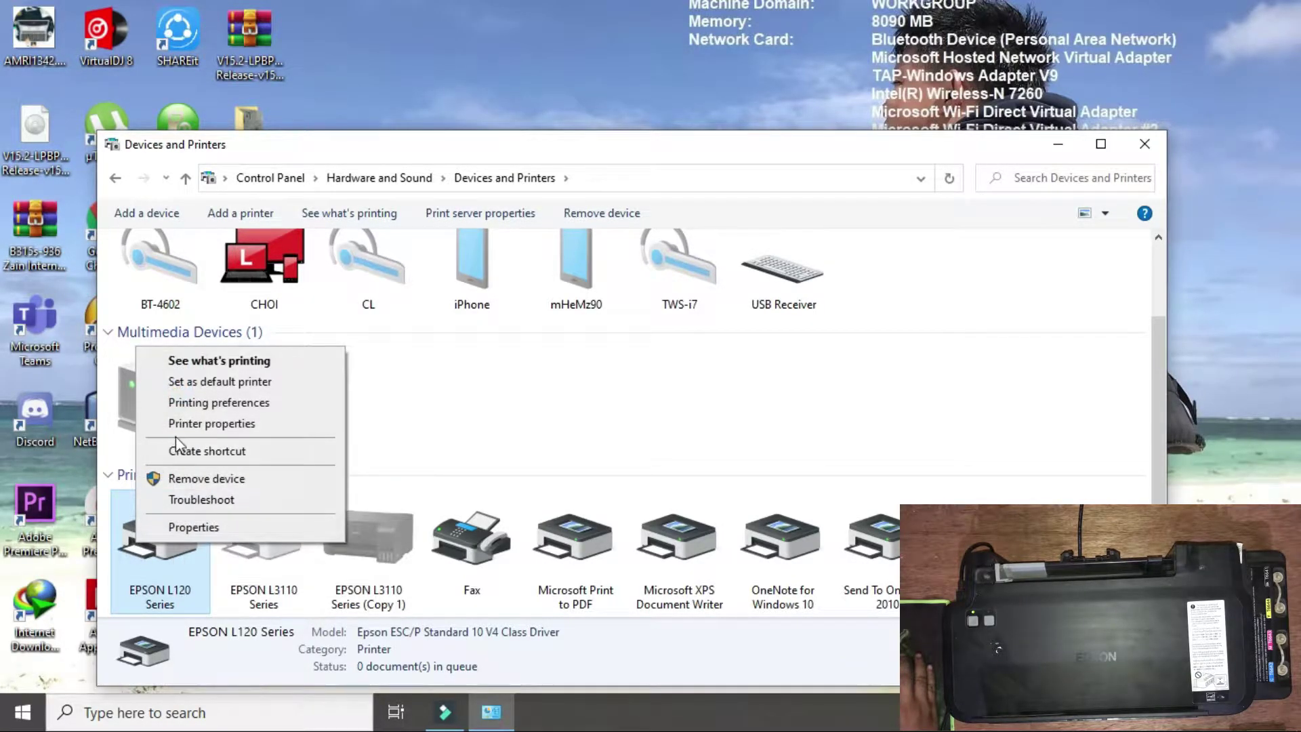
{"action": "left_click", "coordinate": [212, 427]}
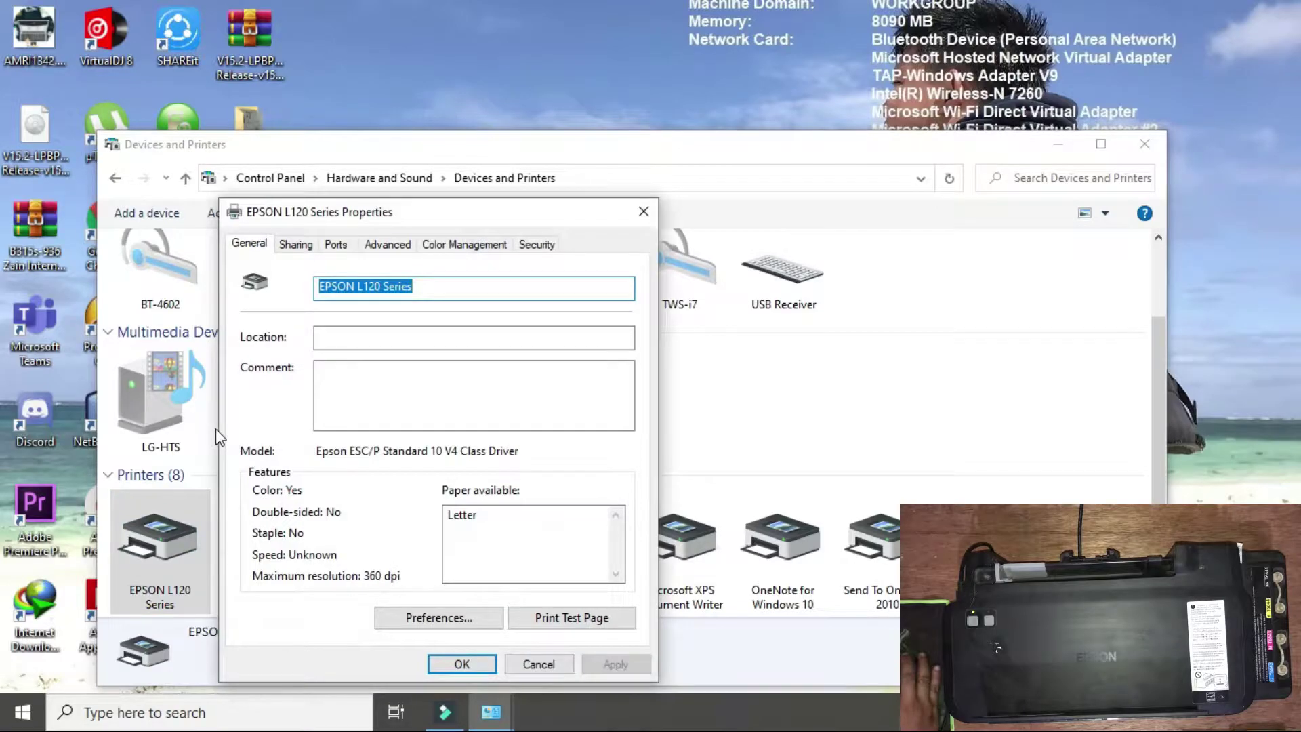
Review the Color Management, Advanced and General settings in the EPSON L120 Series properties.
{"action": "left_click", "coordinate": [458, 244]}
{"action": "left_click", "coordinate": [387, 244]}
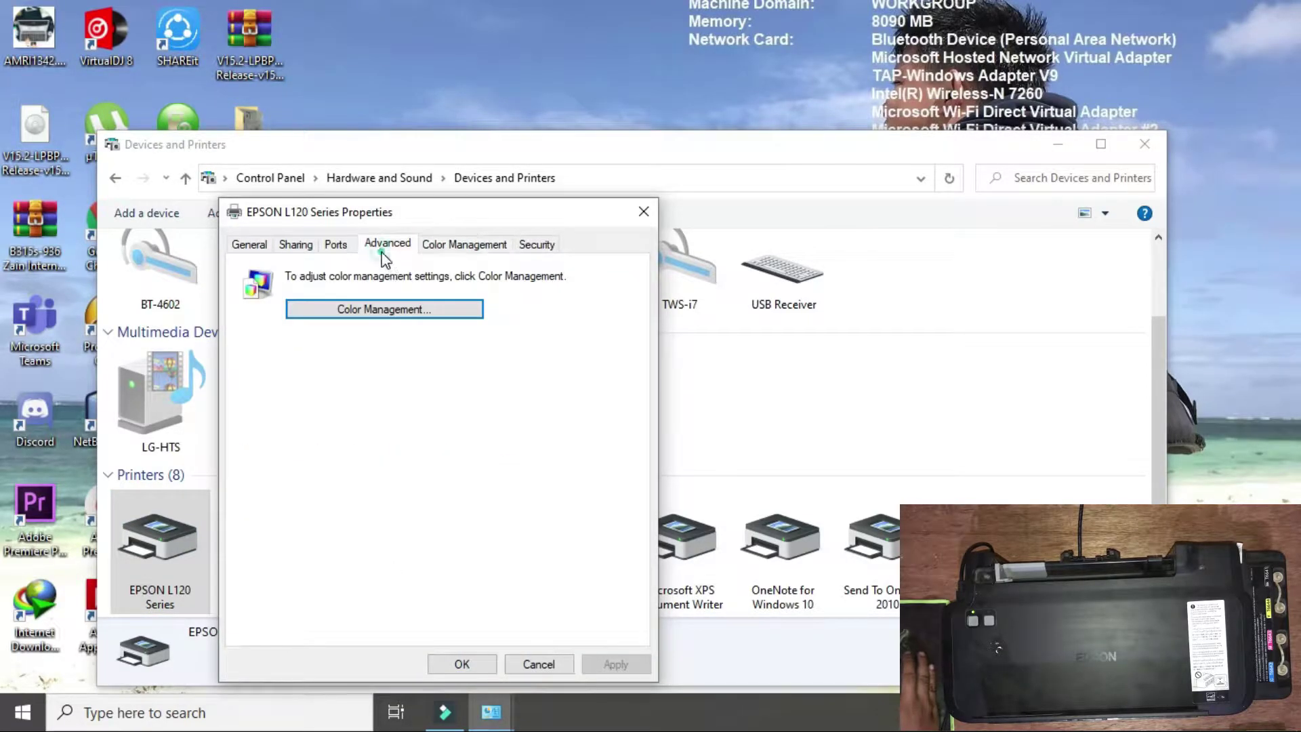
{"action": "left_click", "coordinate": [250, 244]}
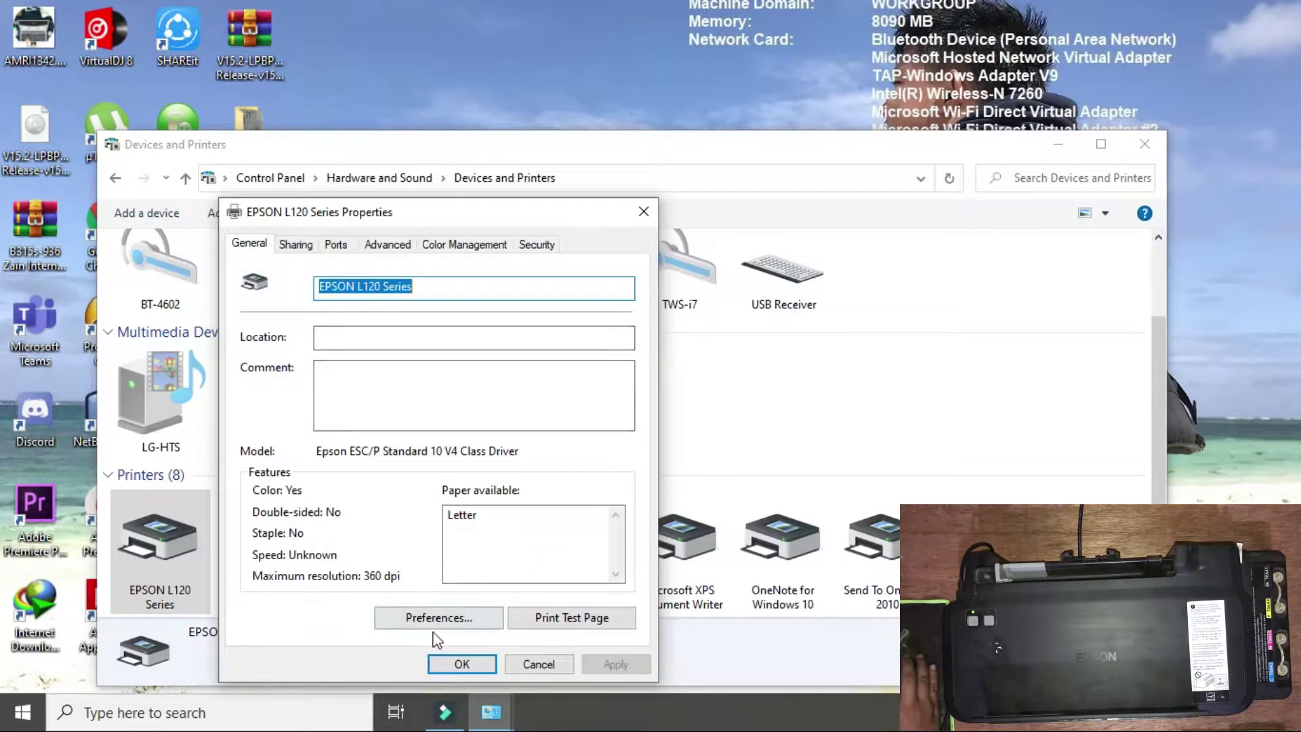
Open the EPSON L120 Series printing preferences and arrange that window beside the properties window to compare them.
{"action": "left_click", "coordinate": [424, 614]}
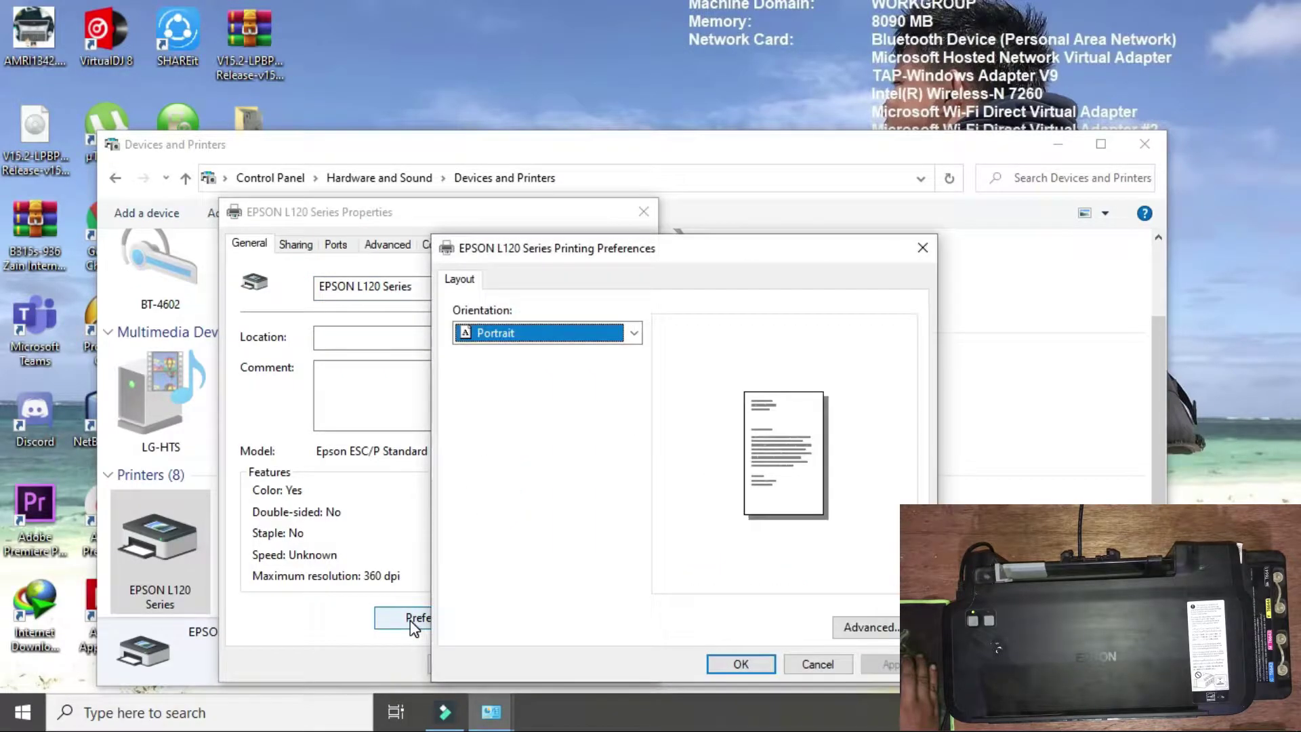
{"action": "left_click_drag", "start_coordinate": [548, 252], "coordinate": [601, 259]}
{"action": "left_click_drag", "start_coordinate": [493, 212], "coordinate": [587, 232]}
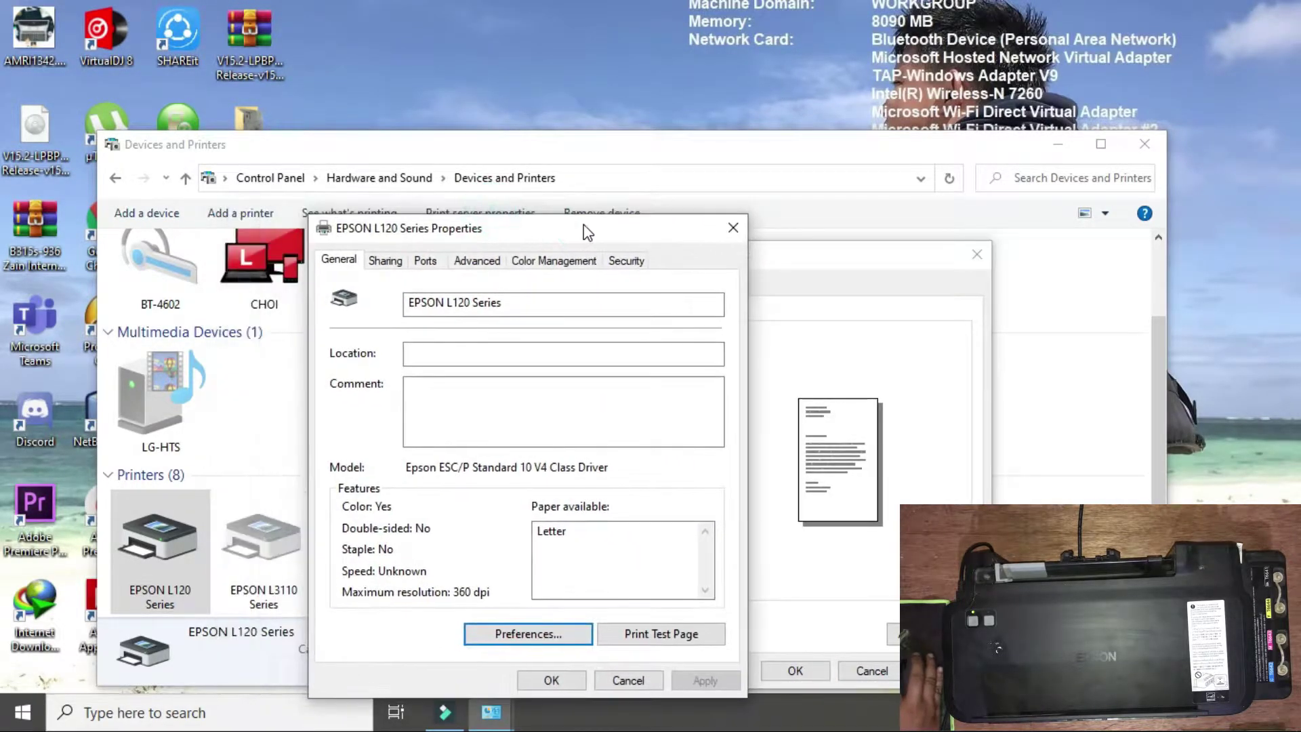
{"action": "left_click", "coordinate": [821, 262]}
{"action": "left_click_drag", "start_coordinate": [747, 261], "coordinate": [742, 218]}
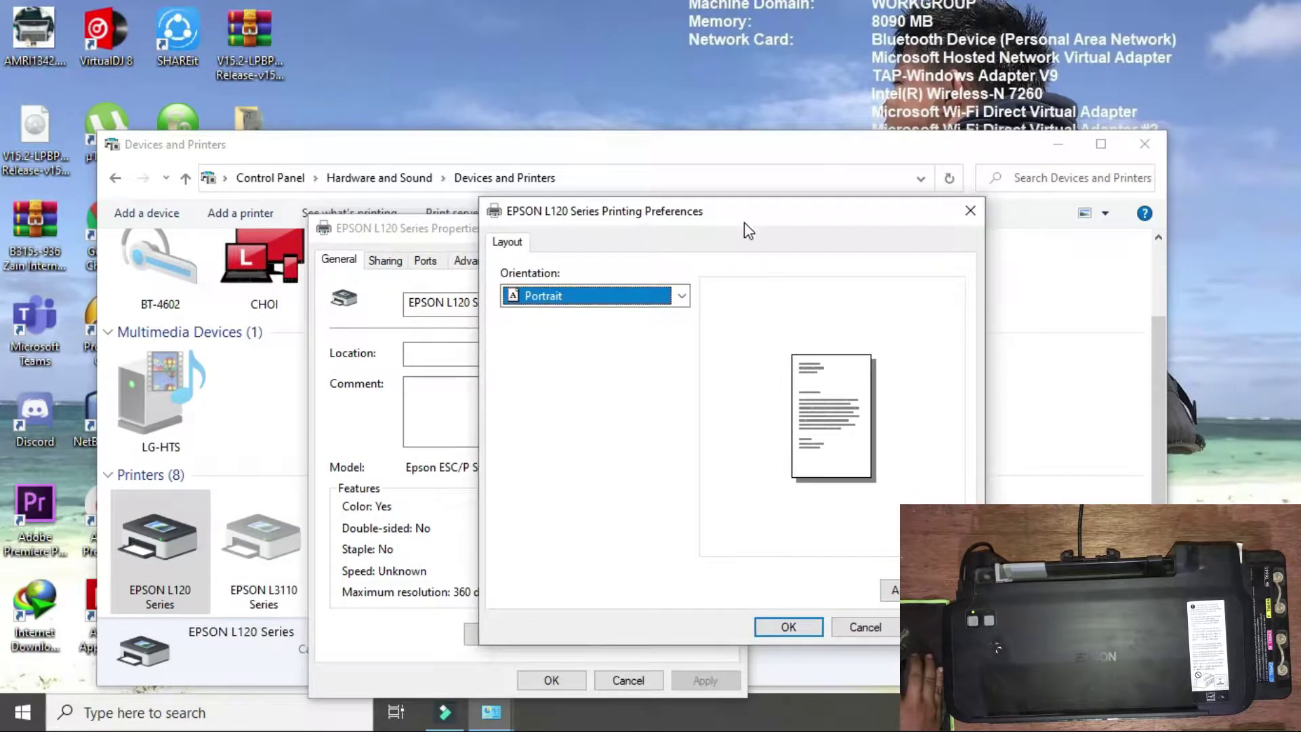
{"action": "left_click_drag", "start_coordinate": [406, 229], "coordinate": [416, 210]}
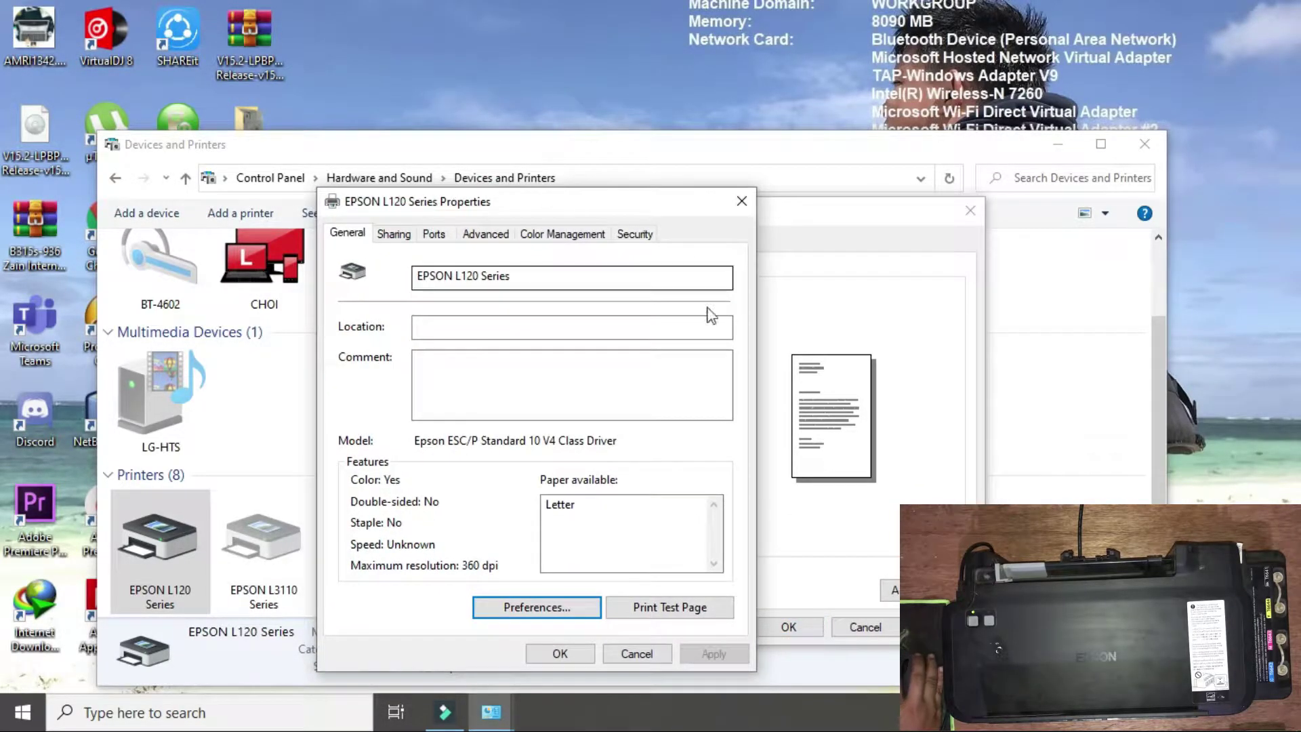
Close the EPSON L120 Series printing preferences, its properties and the Devices and Printers window.
{"action": "left_click", "coordinate": [877, 199]}
{"action": "left_click", "coordinate": [970, 211]}
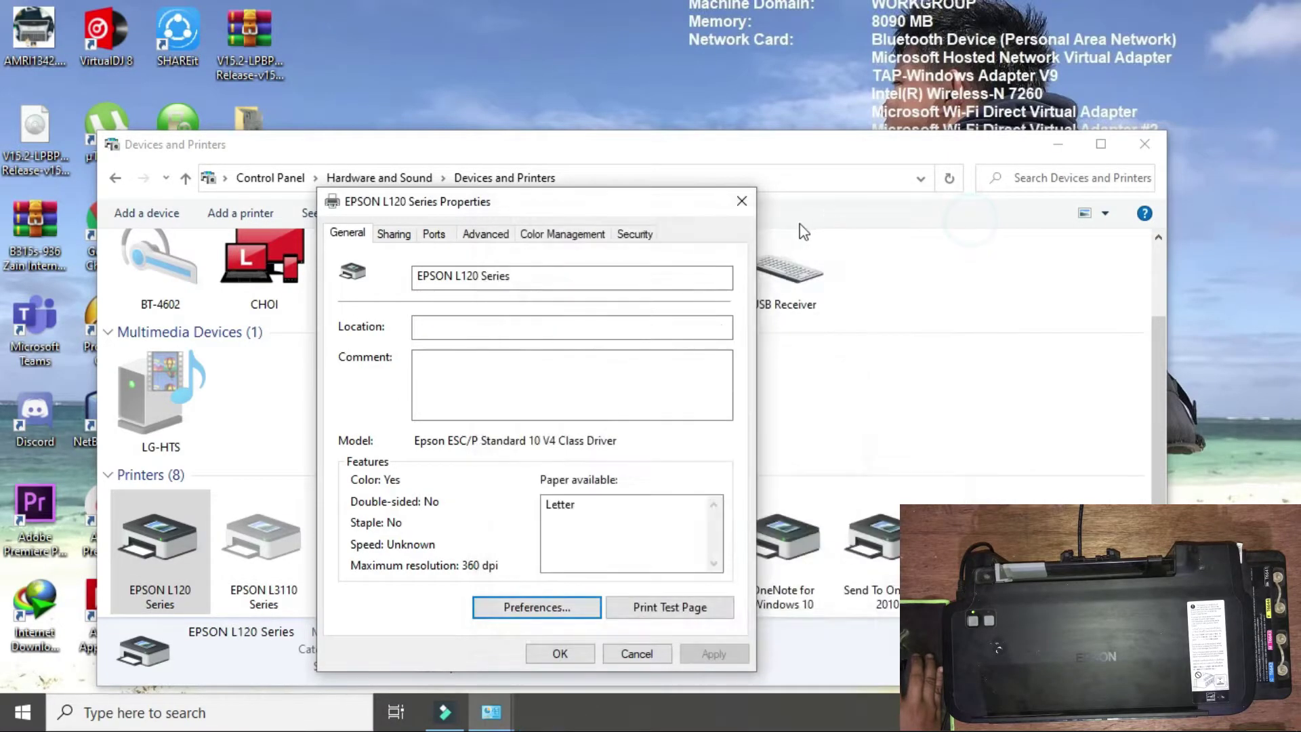
{"action": "left_click", "coordinate": [735, 192]}
{"action": "left_click", "coordinate": [1144, 144]}
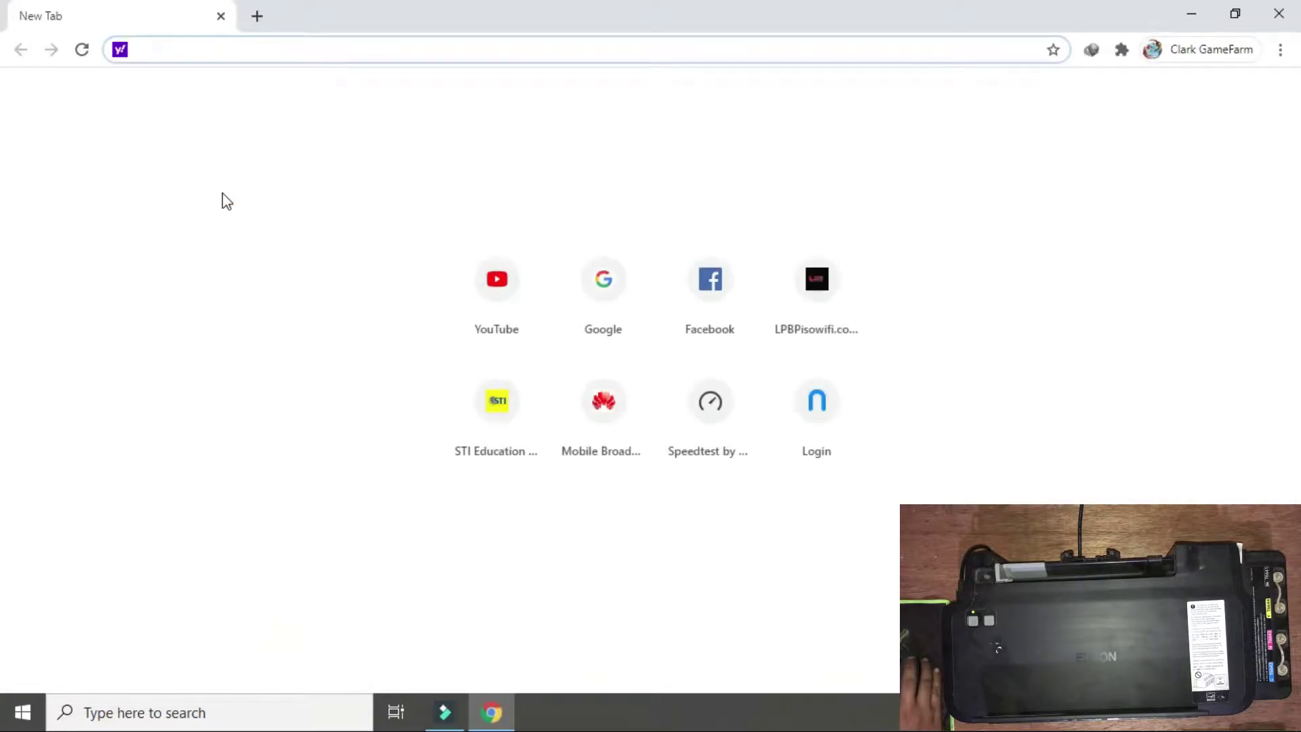
Search the web for "epson l120 driver" in Google Chrome.
{"action": "left_click", "coordinate": [272, 54]}
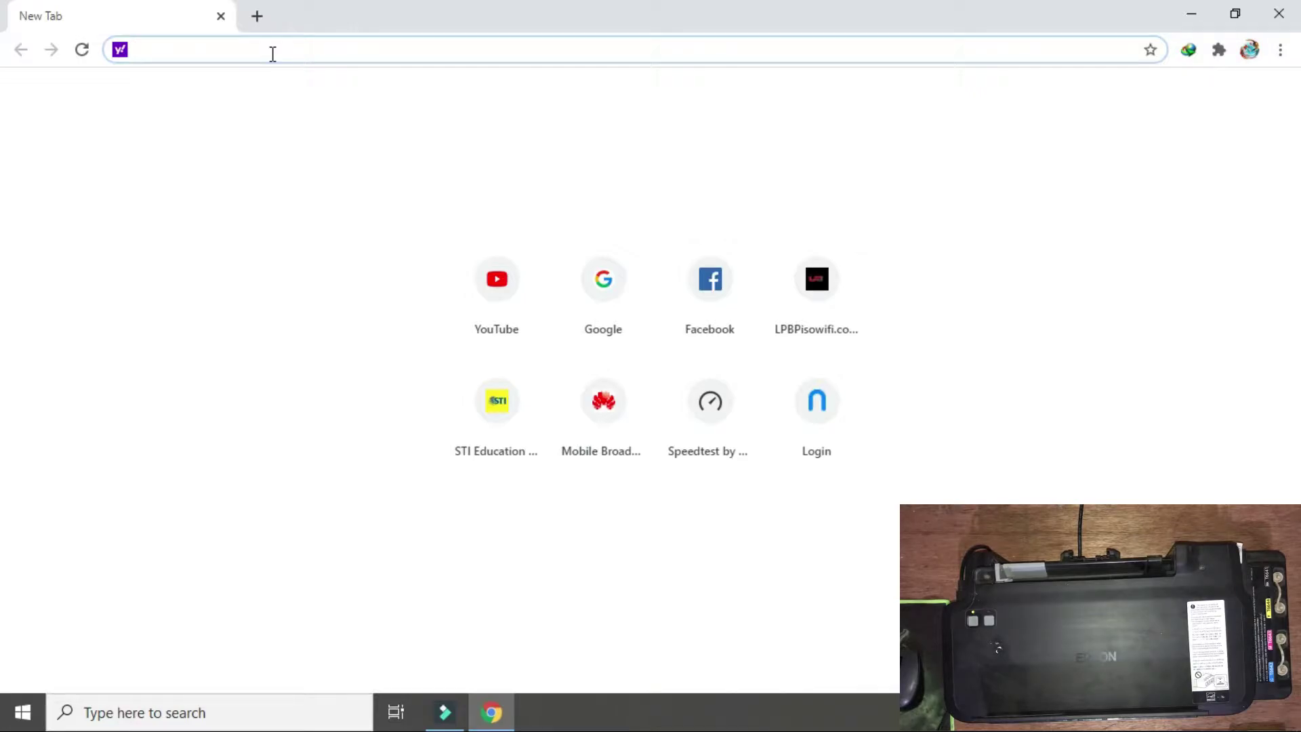
{"action": "type", "text": "epson"}
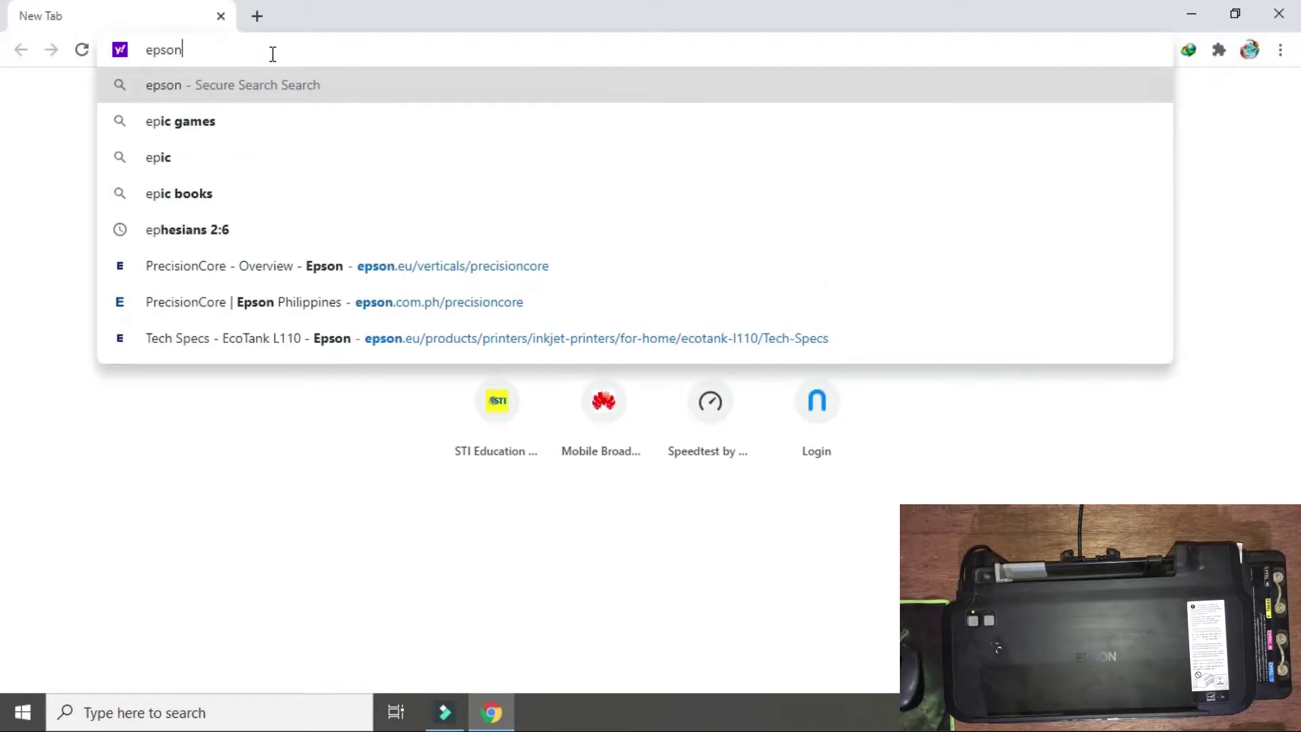
{"action": "type", "text": " l12"}
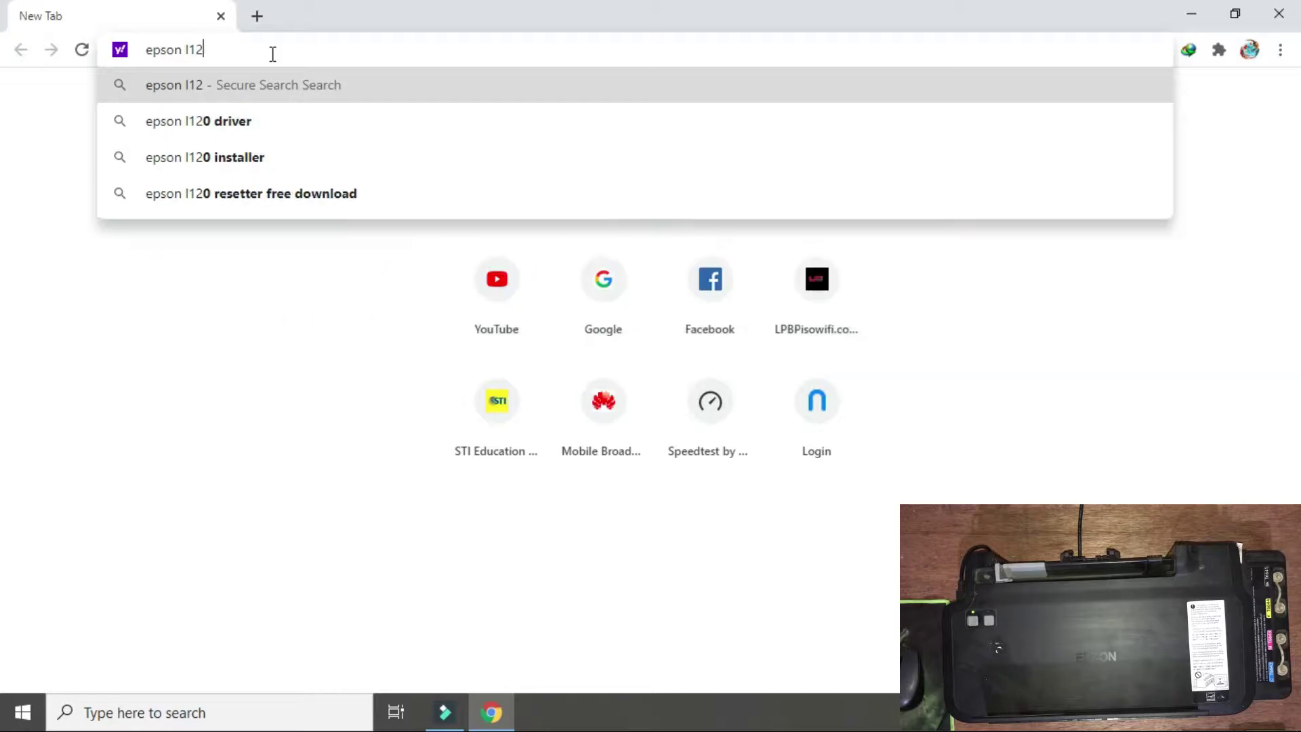
{"action": "type", "text": "0 driver"}
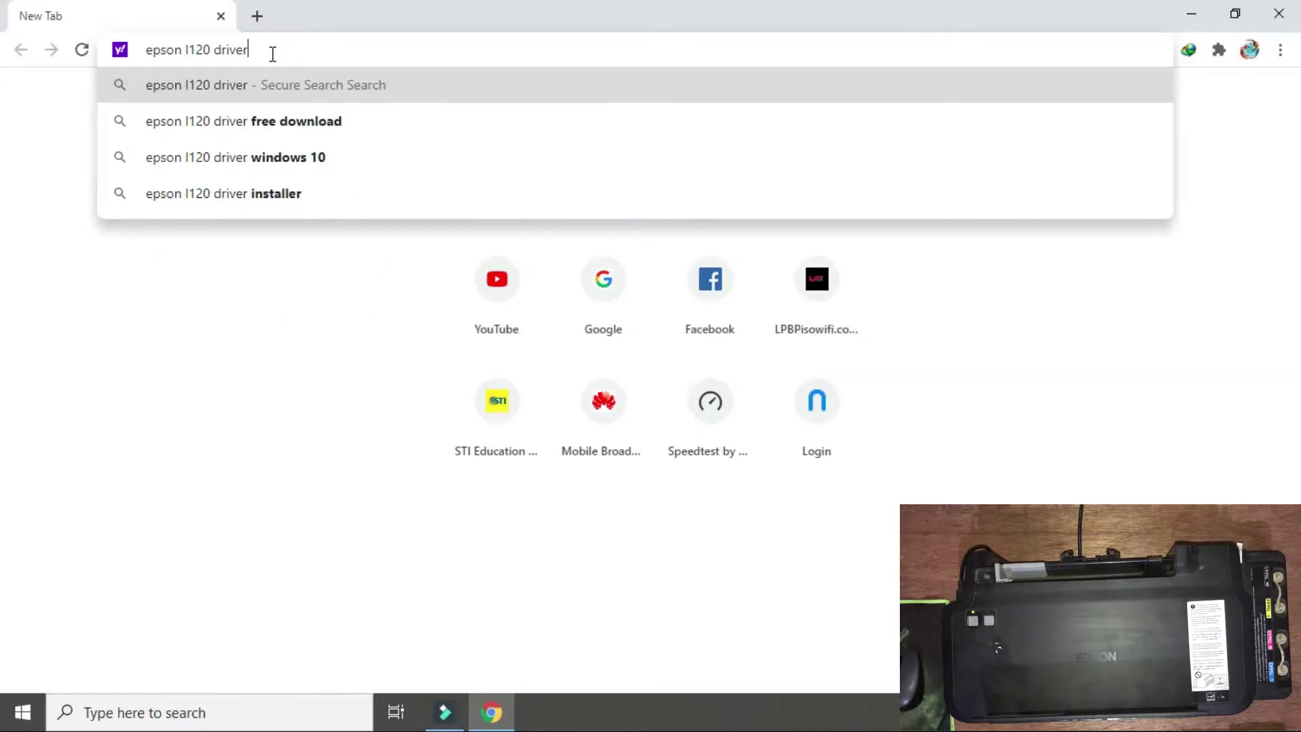
{"action": "key", "text": "Return"}
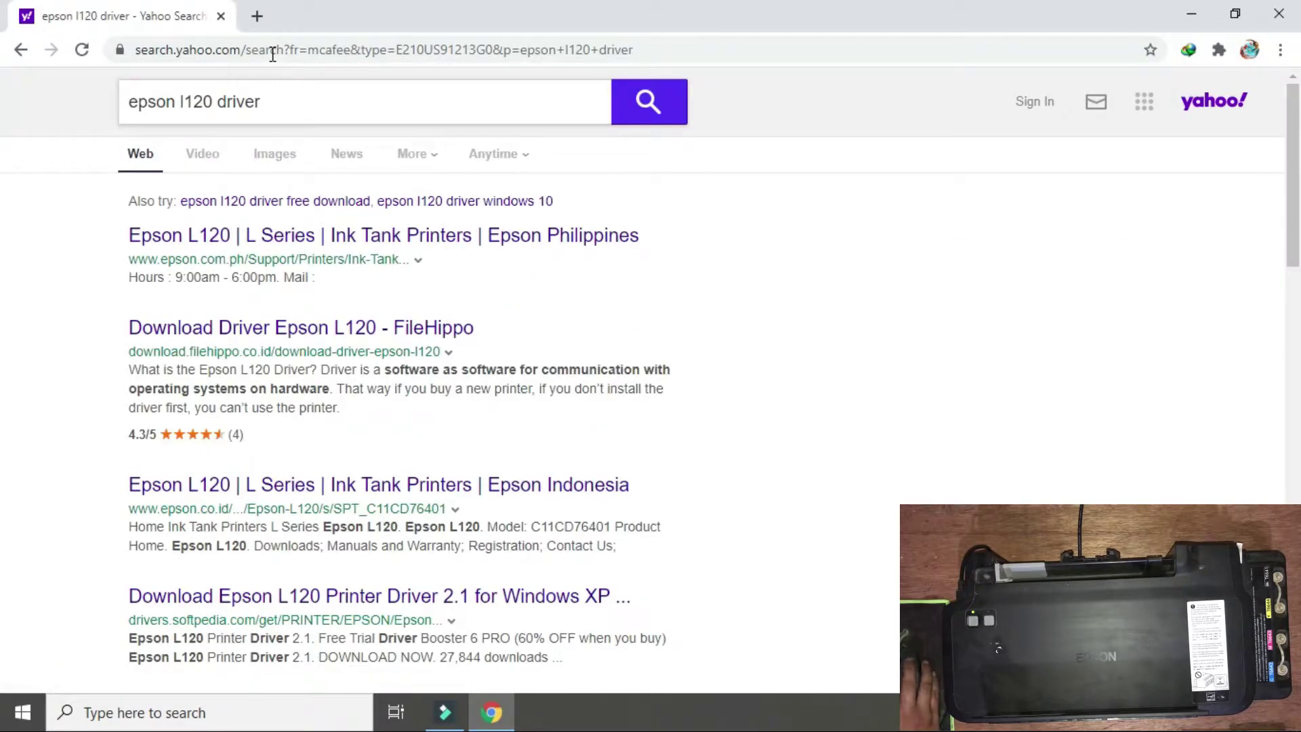
Open the Epson Philippines L120 search result in a new browser tab and switch to it.
{"action": "right_click", "coordinate": [313, 243]}
{"action": "left_click", "coordinate": [336, 262]}
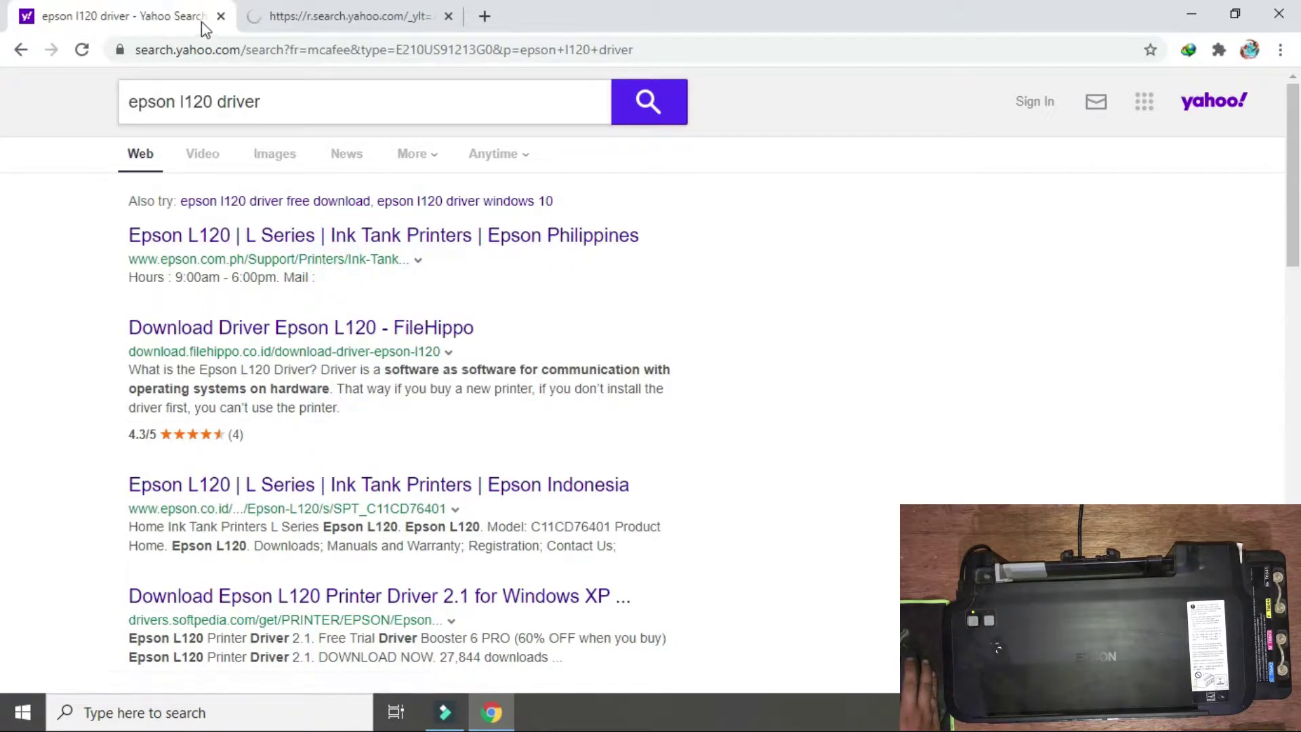
{"action": "left_click", "coordinate": [340, 16]}
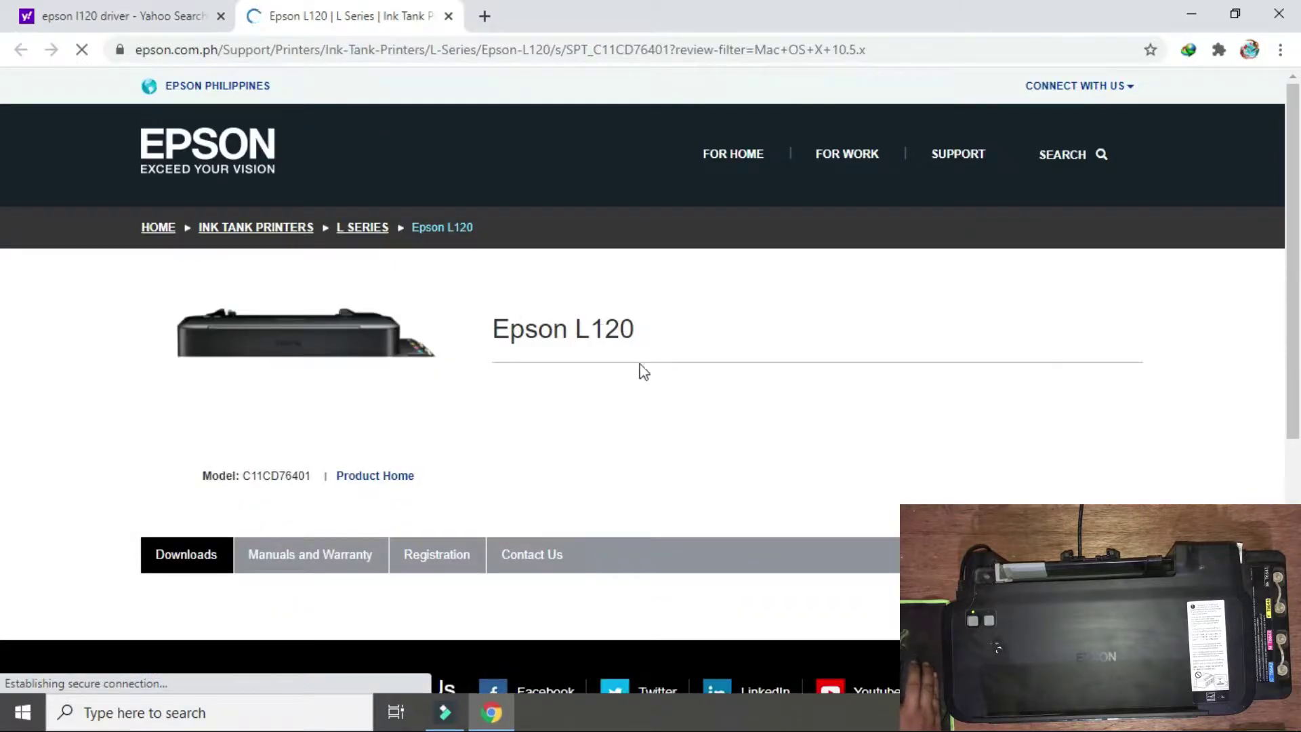
Set the operating system for the Epson L120 downloads to Windows 10 64-bit.
{"action": "scroll", "coordinate": [292, 517], "scroll_direction": "down", "scroll_amount": 4}
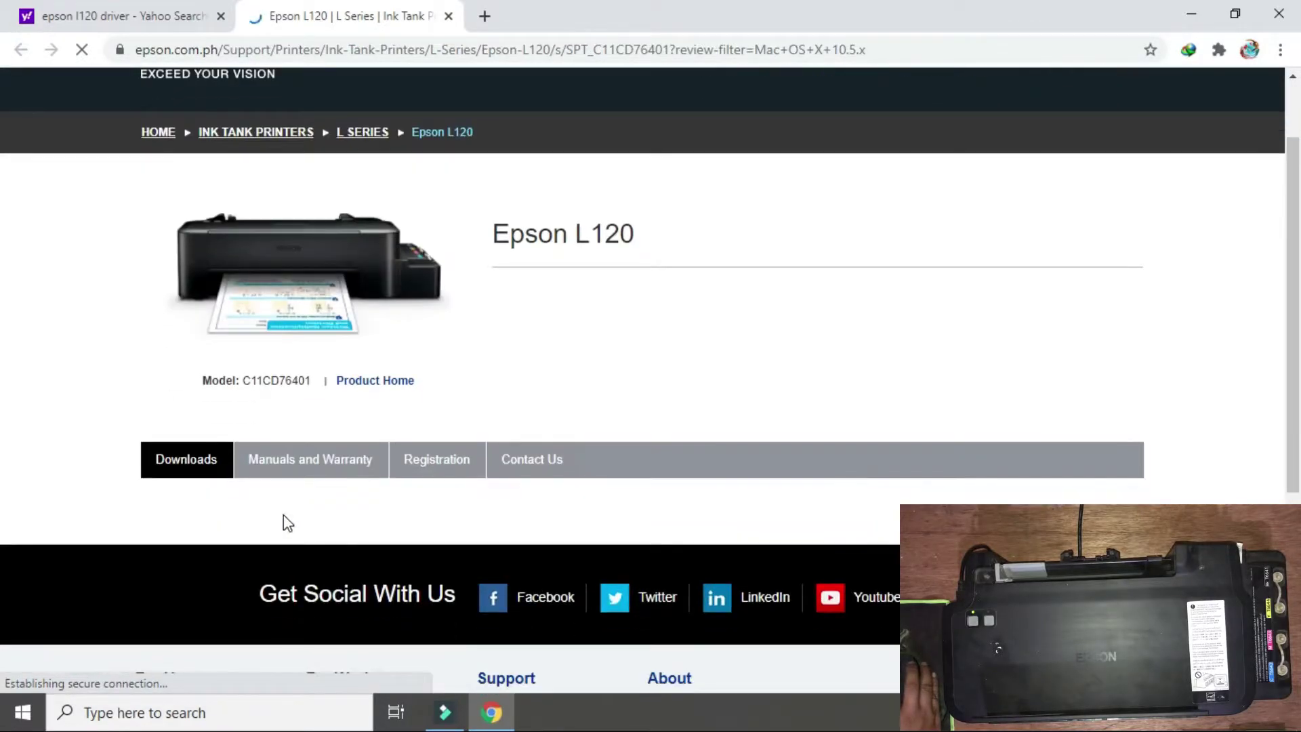
{"action": "scroll", "coordinate": [283, 515], "scroll_direction": "up", "scroll_amount": 1}
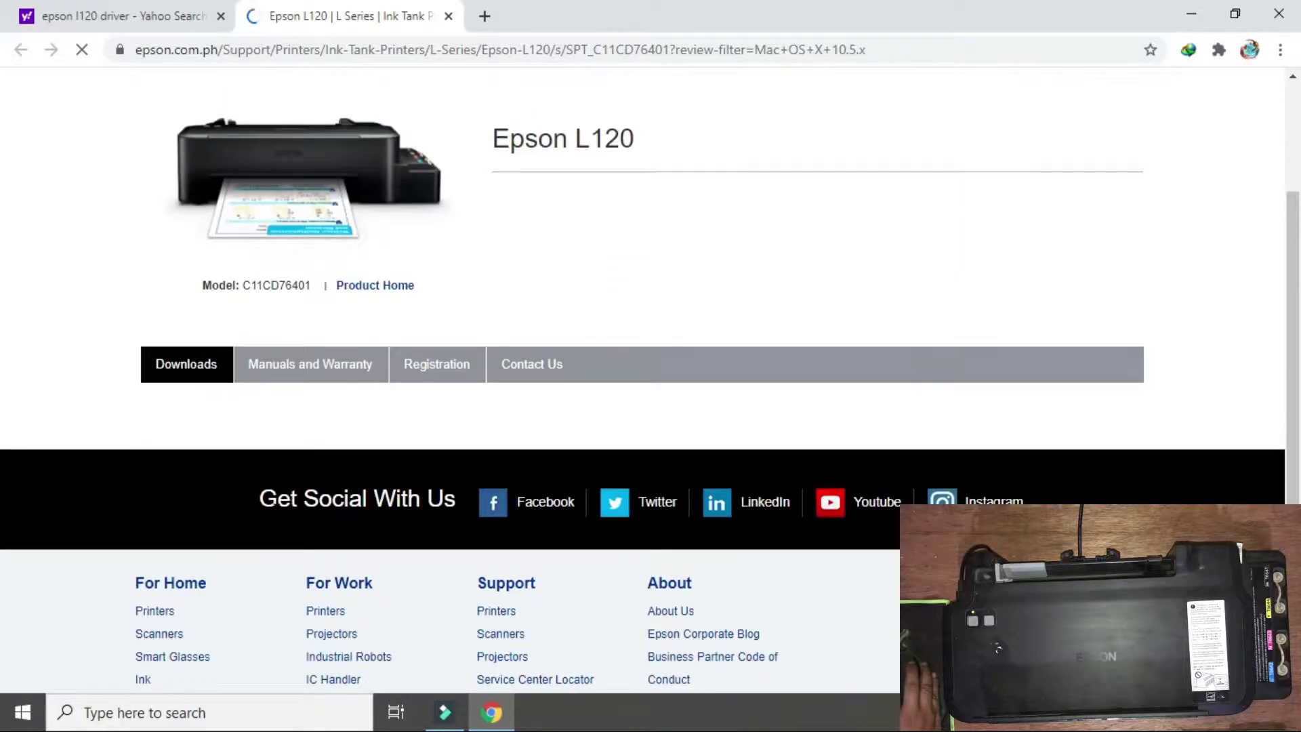
{"action": "scroll", "coordinate": [276, 500], "scroll_direction": "up", "scroll_amount": 1}
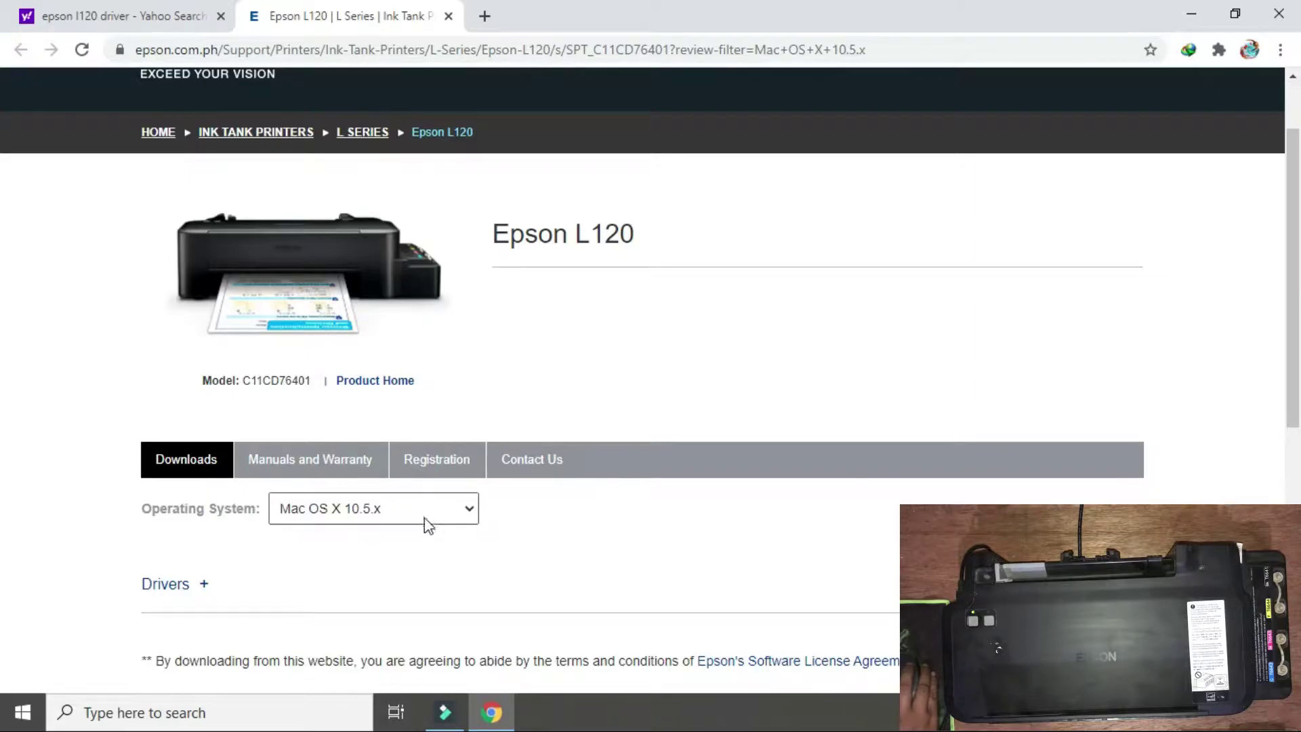
{"action": "left_click", "coordinate": [434, 519]}
{"action": "scroll", "coordinate": [401, 447], "scroll_direction": "down", "scroll_amount": 1}
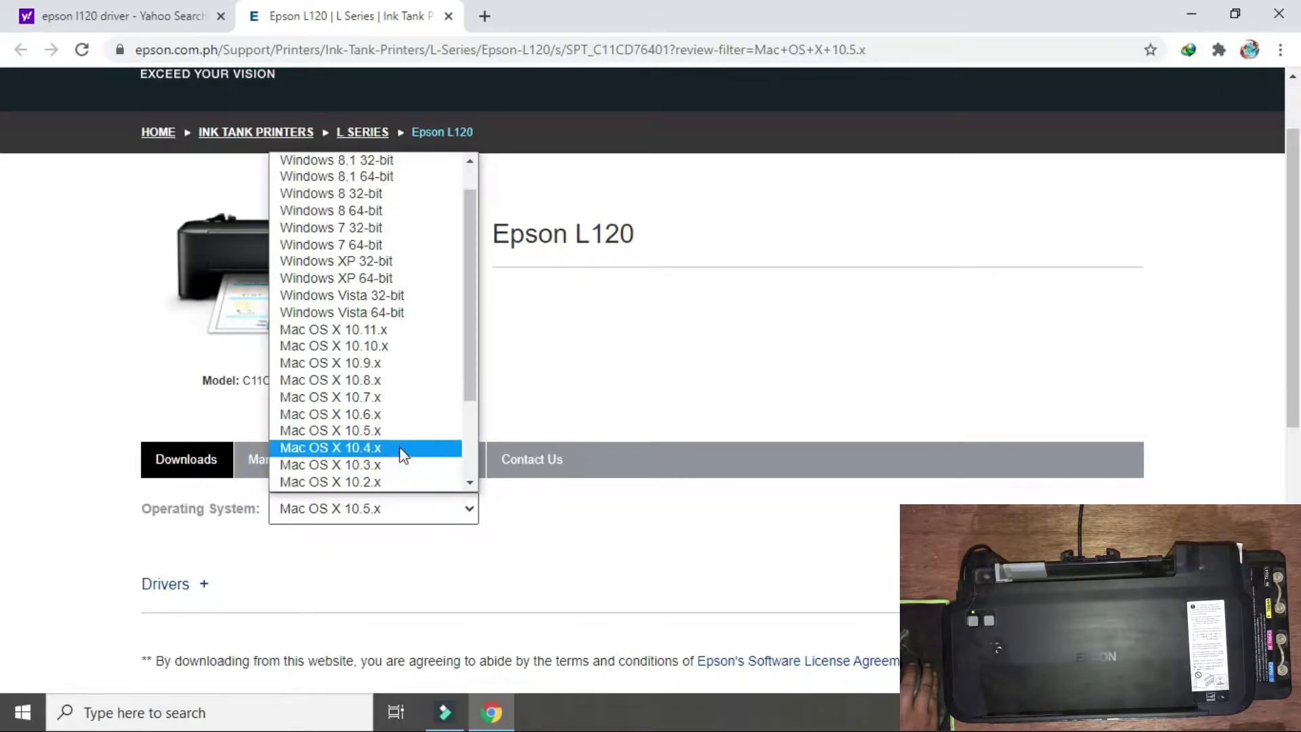
{"action": "scroll", "coordinate": [401, 443], "scroll_direction": "up", "scroll_amount": 1}
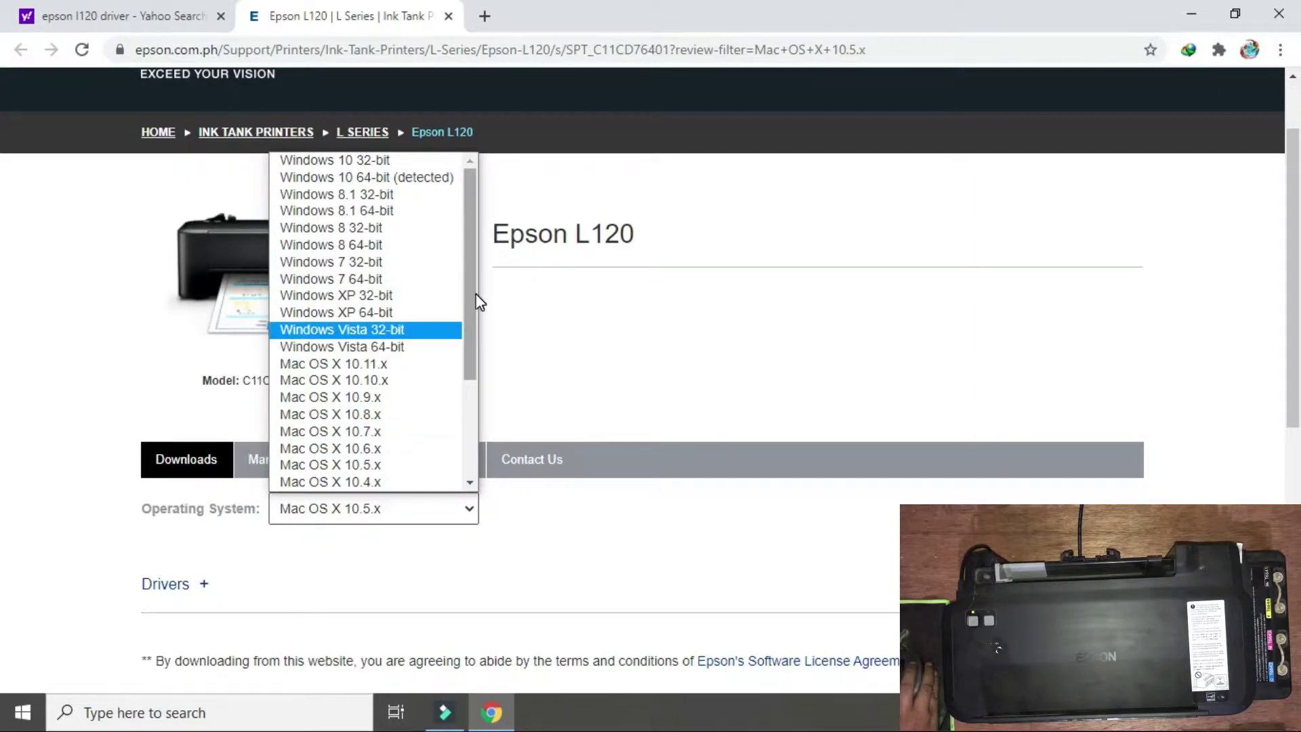
{"action": "left_click", "coordinate": [393, 178]}
{"action": "left_click", "coordinate": [508, 524]}
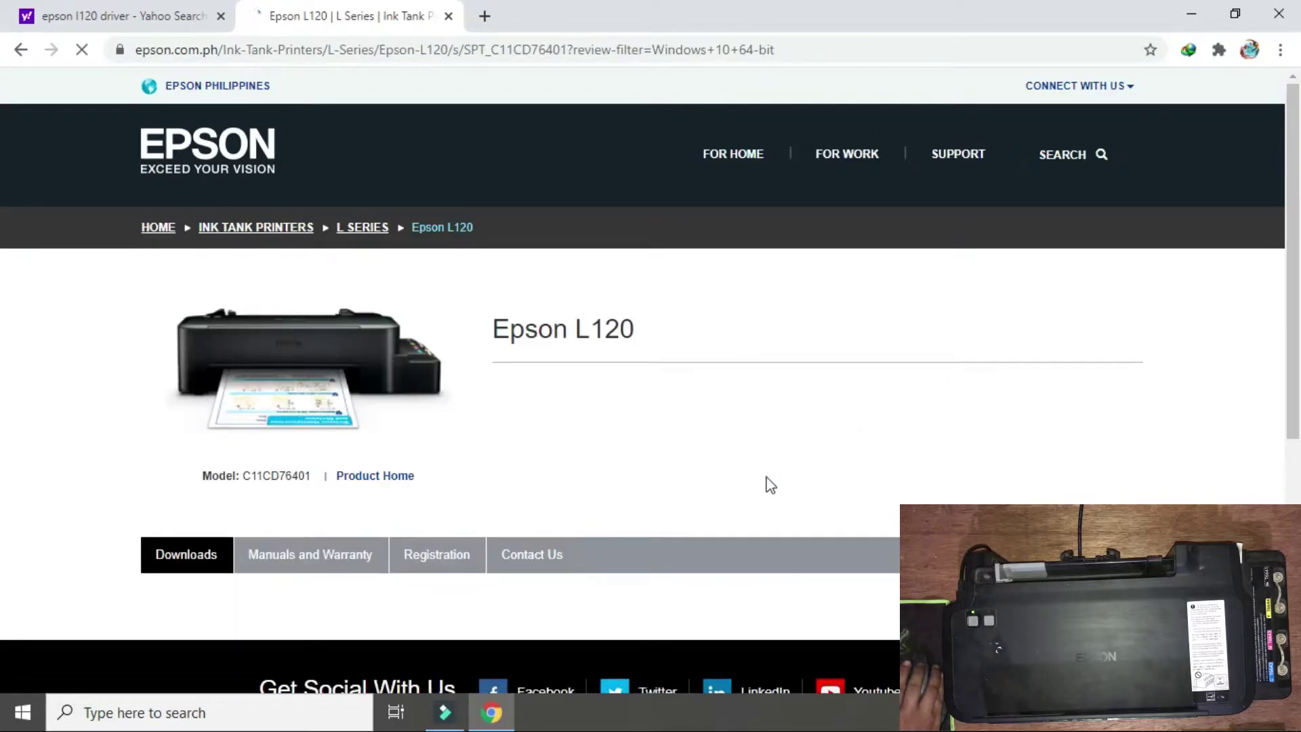
Download the Printer Driver for Win 64-bit from the Drivers section of the Epson L120 page, accepting the license terms.
{"action": "scroll", "coordinate": [727, 445], "scroll_direction": "down", "scroll_amount": 3}
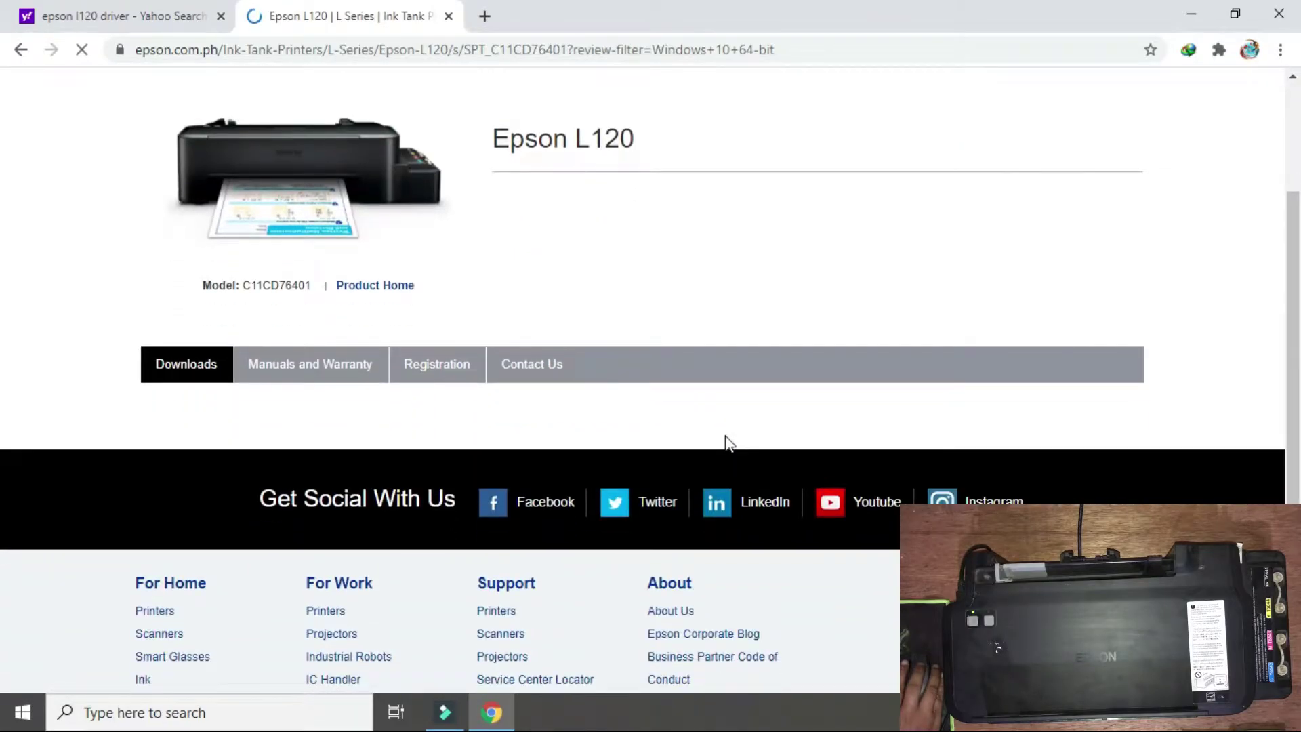
{"action": "scroll", "coordinate": [720, 447], "scroll_direction": "down", "scroll_amount": 2}
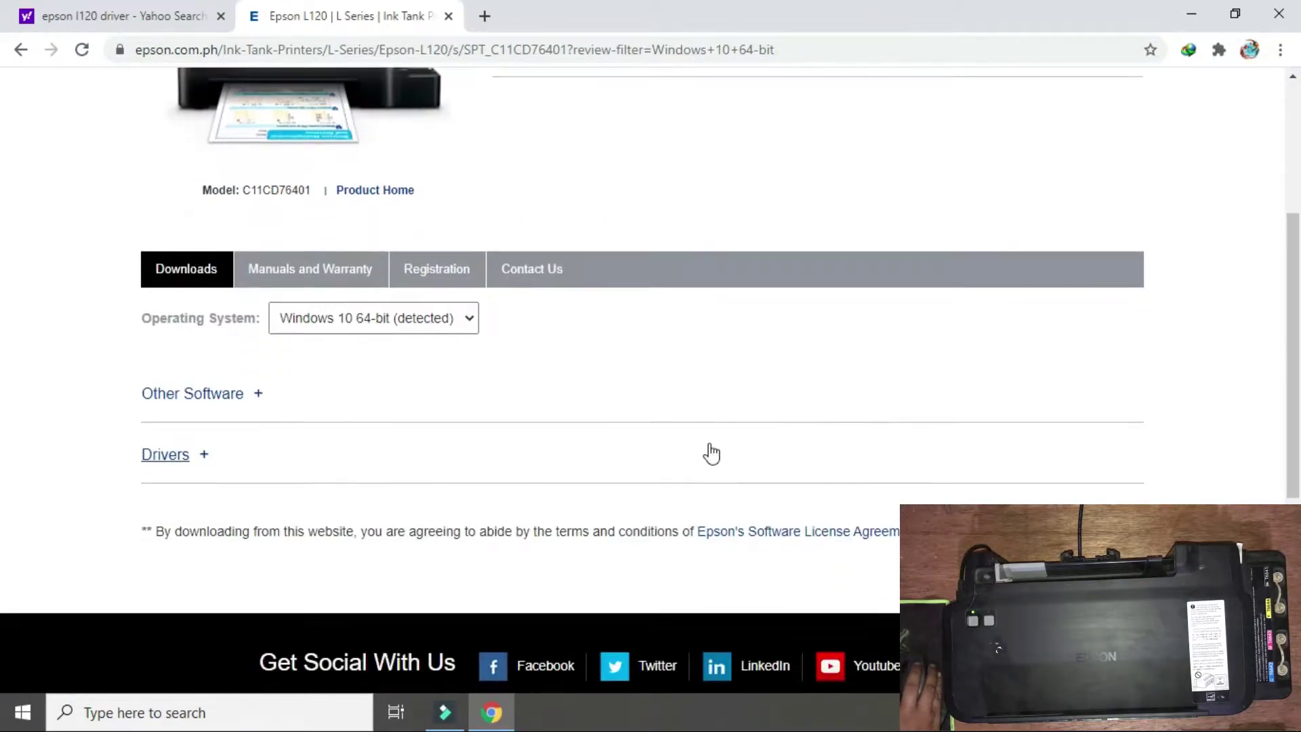
{"action": "left_click", "coordinate": [181, 456]}
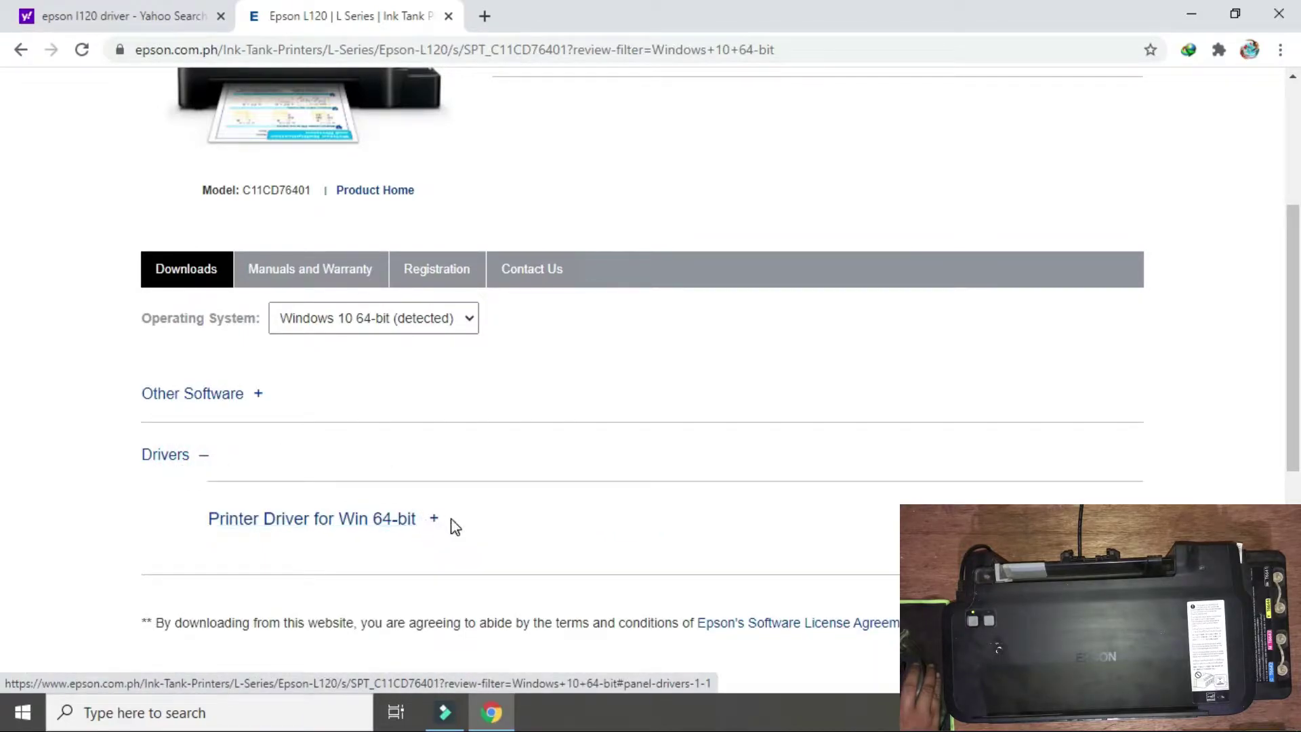
{"action": "left_click", "coordinate": [683, 560]}
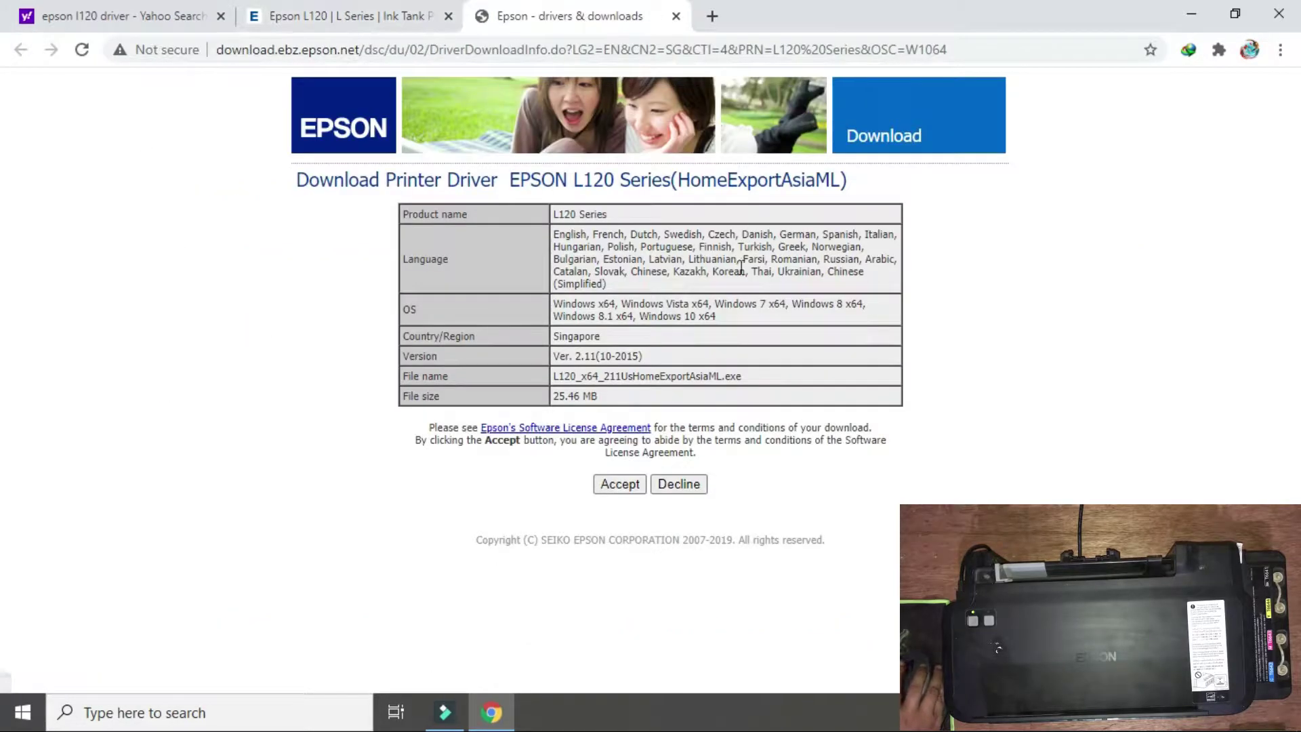
{"action": "left_click", "coordinate": [635, 485]}
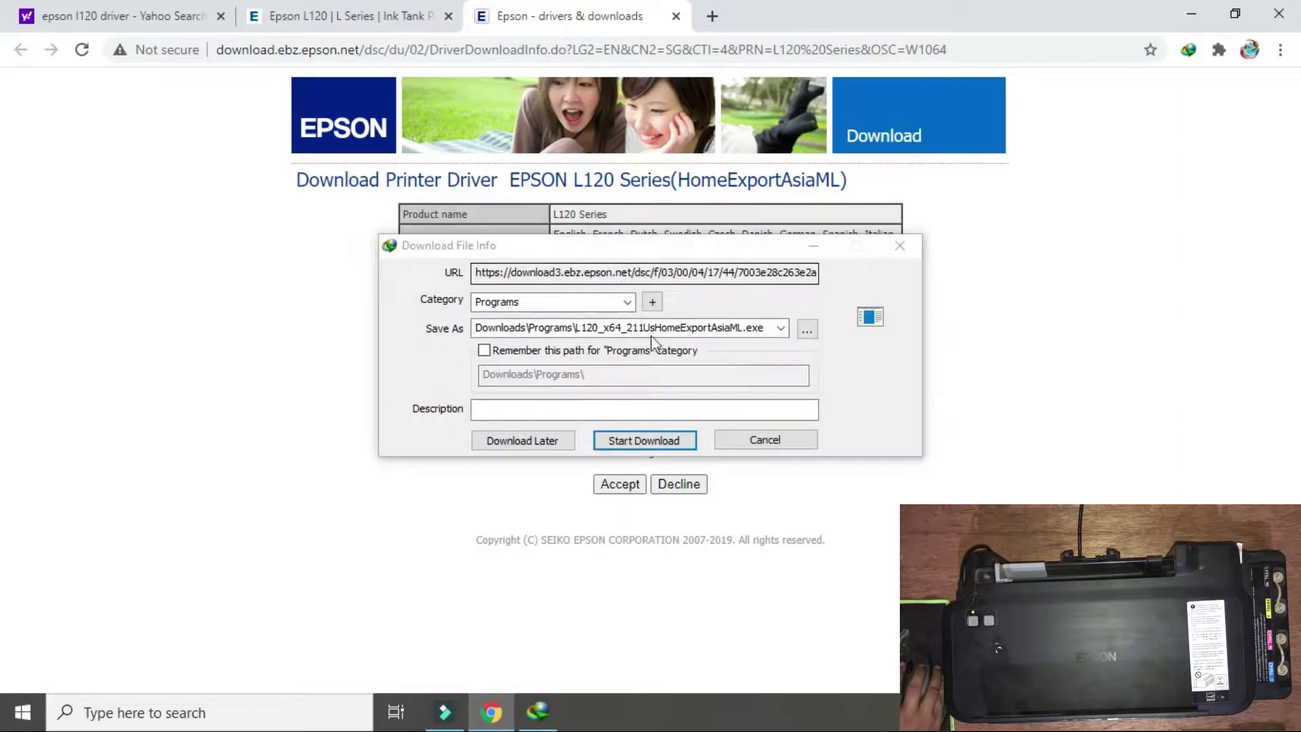
{"action": "left_click", "coordinate": [647, 441]}
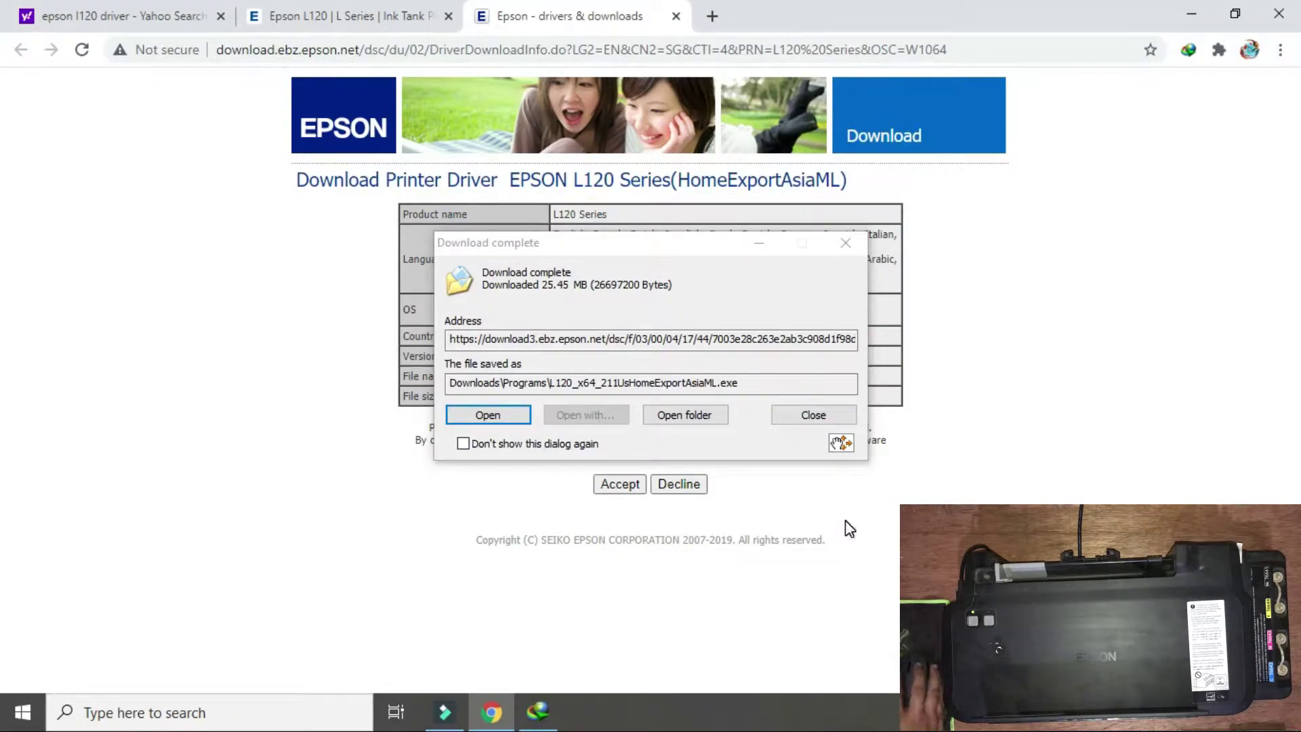
Run the downloaded driver installer for the EPSON L120 Series in English and agree to the license agreement.
{"action": "left_click", "coordinate": [506, 420]}
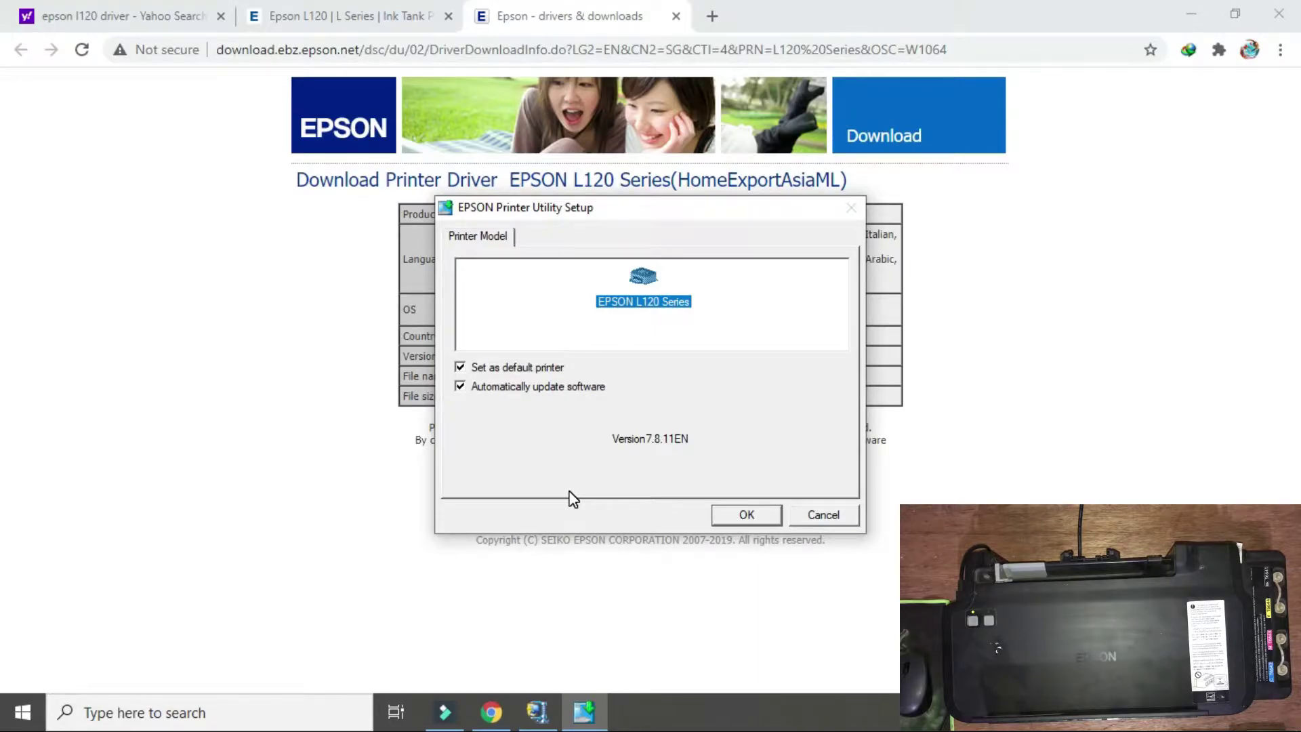
{"action": "left_click", "coordinate": [742, 514]}
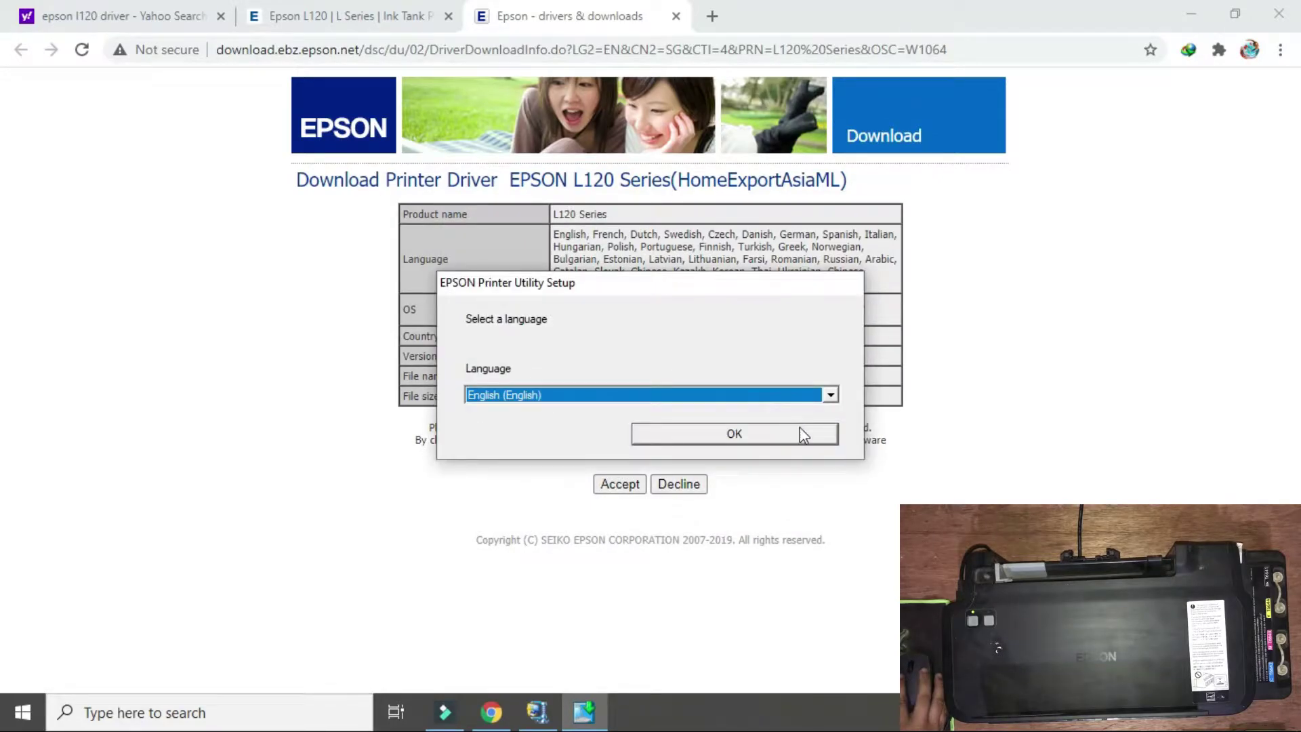
{"action": "left_click", "coordinate": [798, 428]}
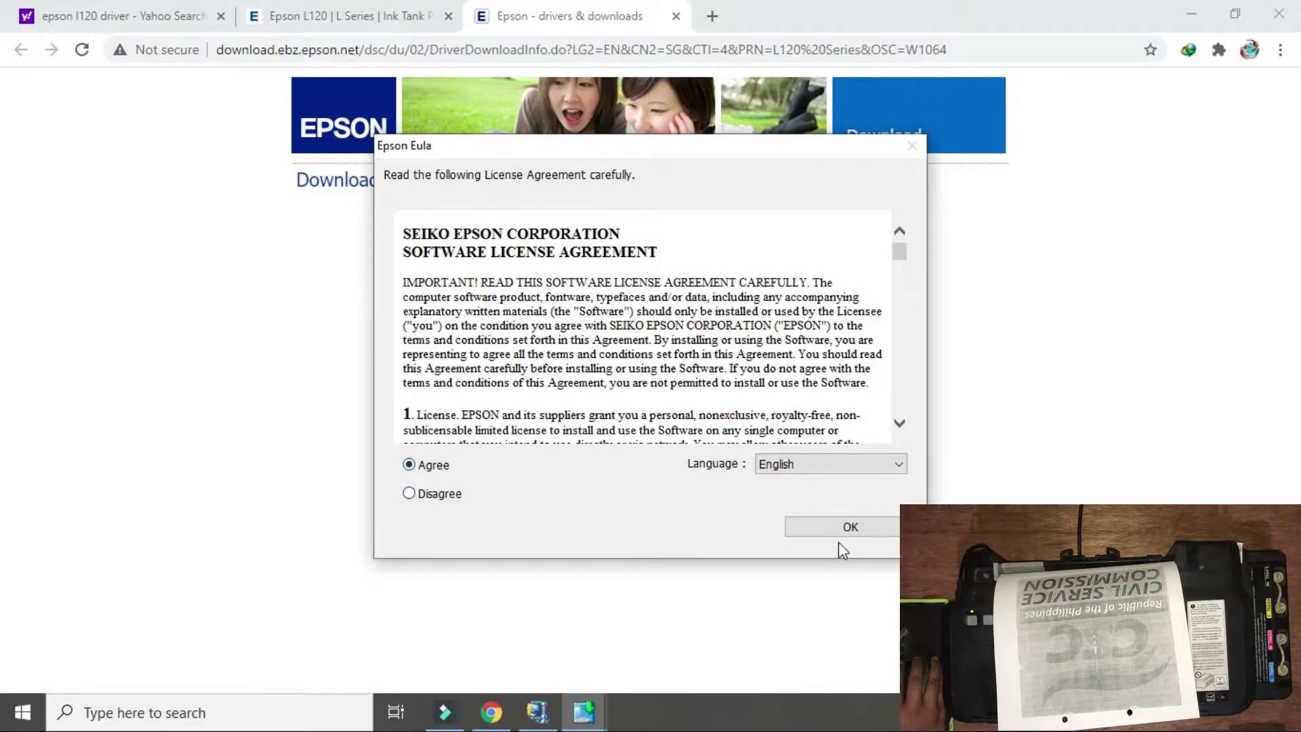
{"action": "left_click", "coordinate": [835, 530]}
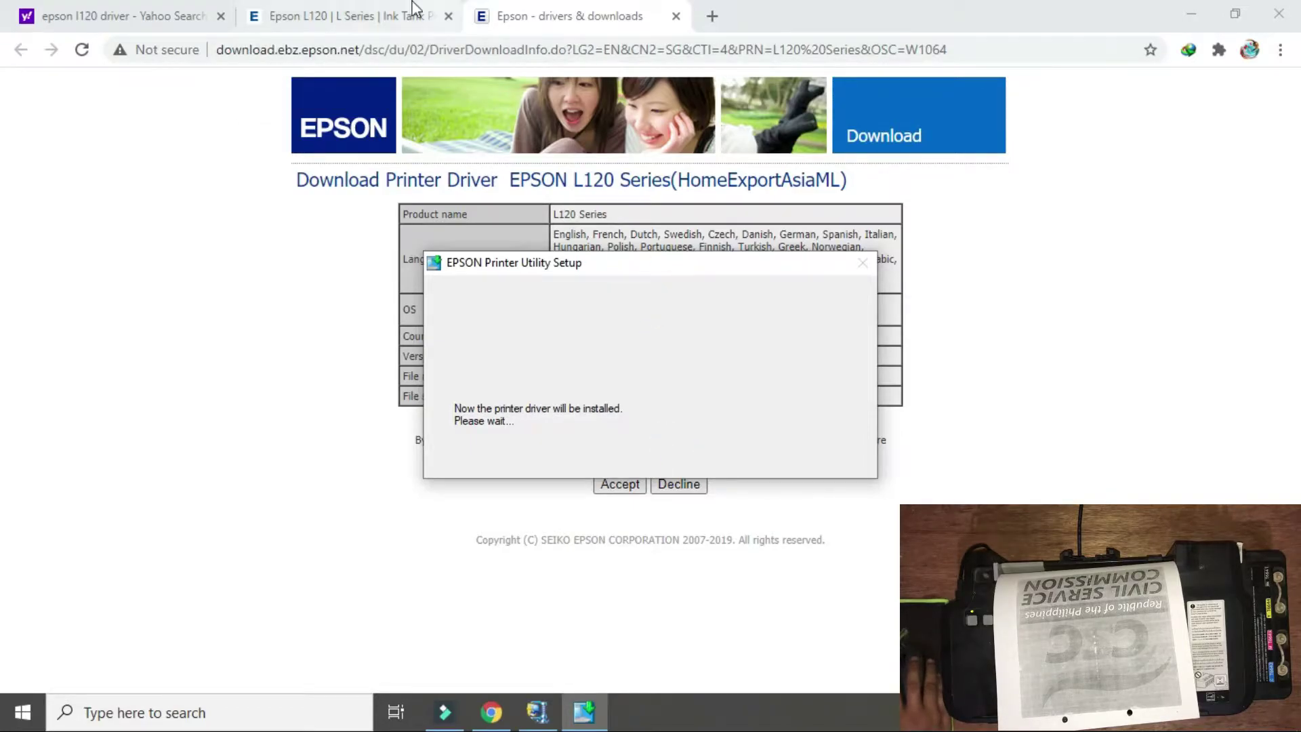
{"action": "left_click", "coordinate": [460, 8]}
{"action": "left_click", "coordinate": [336, 15]}
{"action": "left_click", "coordinate": [610, 15]}
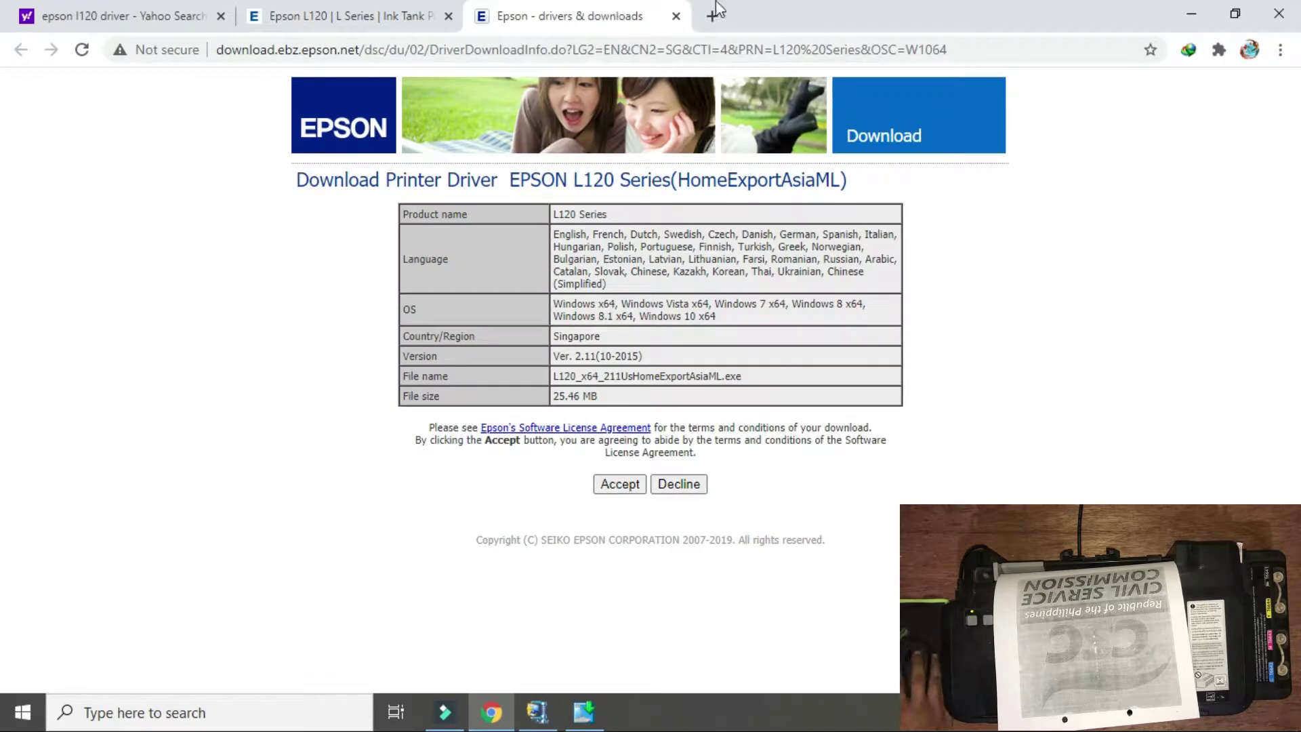
{"action": "left_click", "coordinate": [583, 712]}
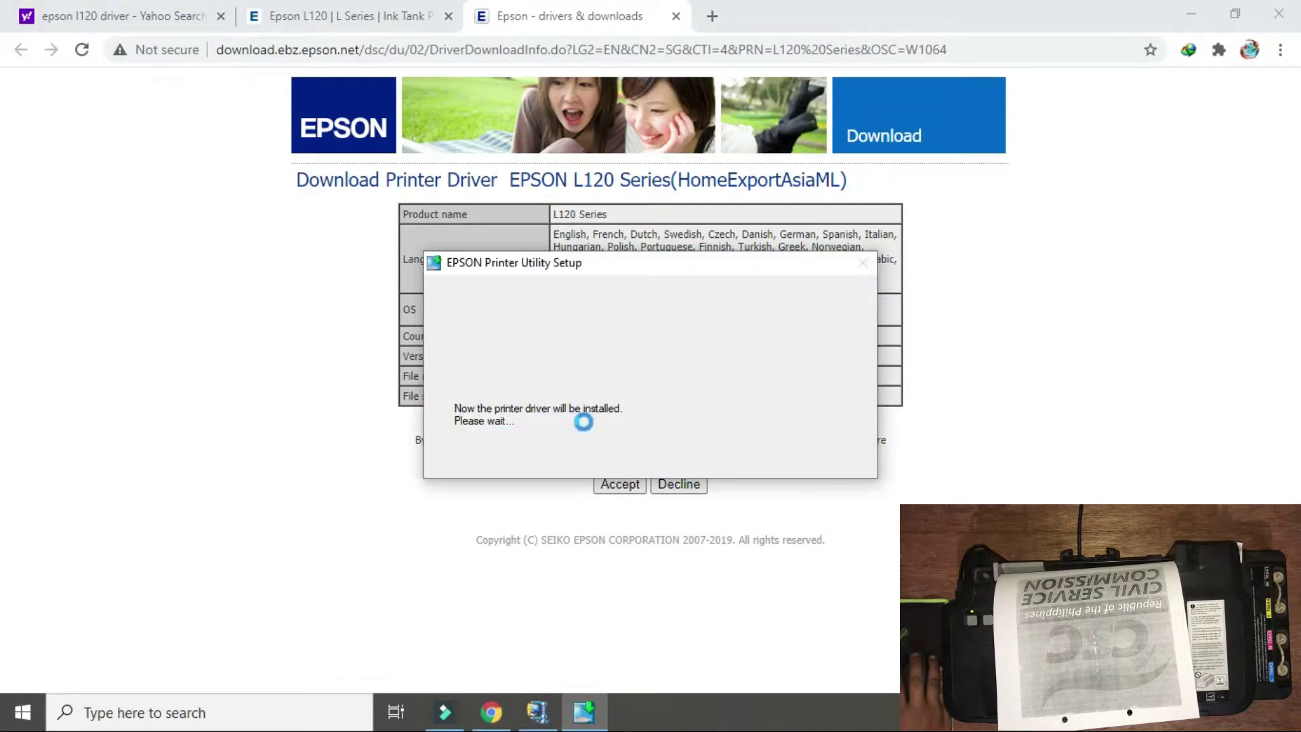
{"action": "left_click", "coordinate": [548, 717]}
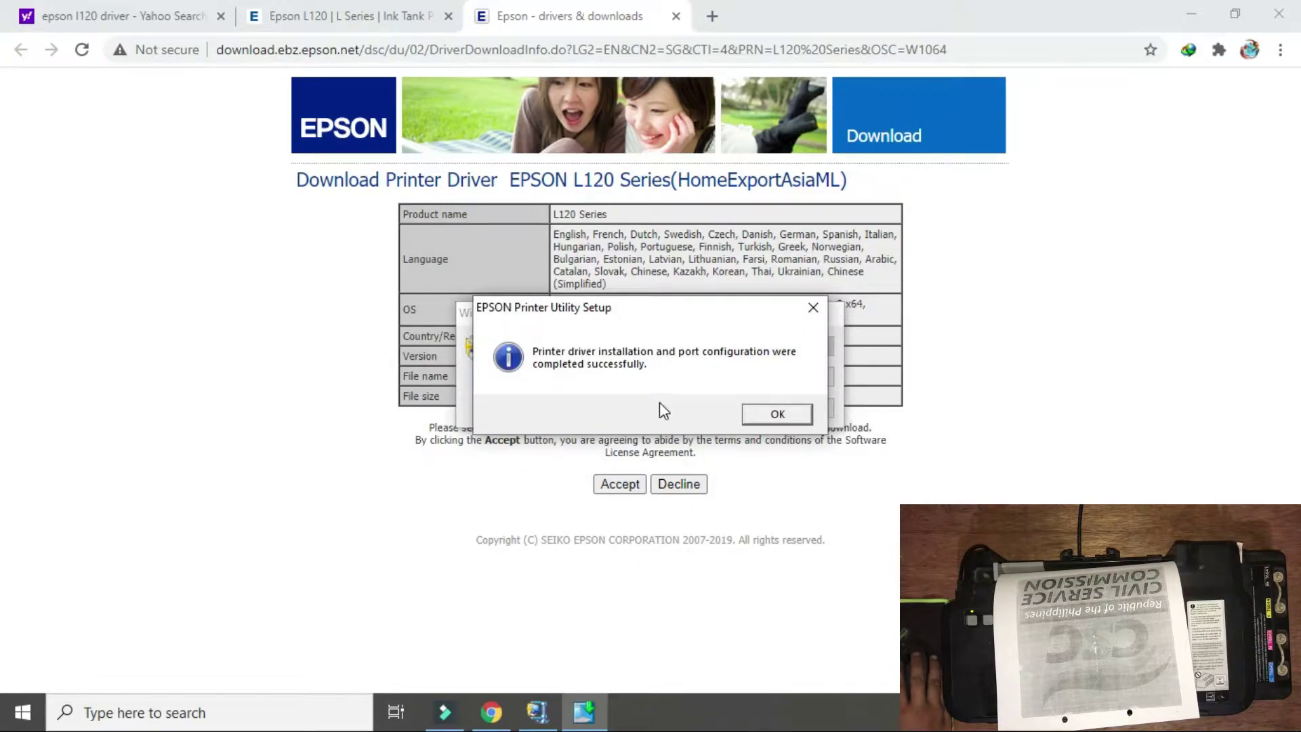
Dismiss the EPSON Printer Utility Setup message and close all the browser tabs.
{"action": "left_click", "coordinate": [774, 416]}
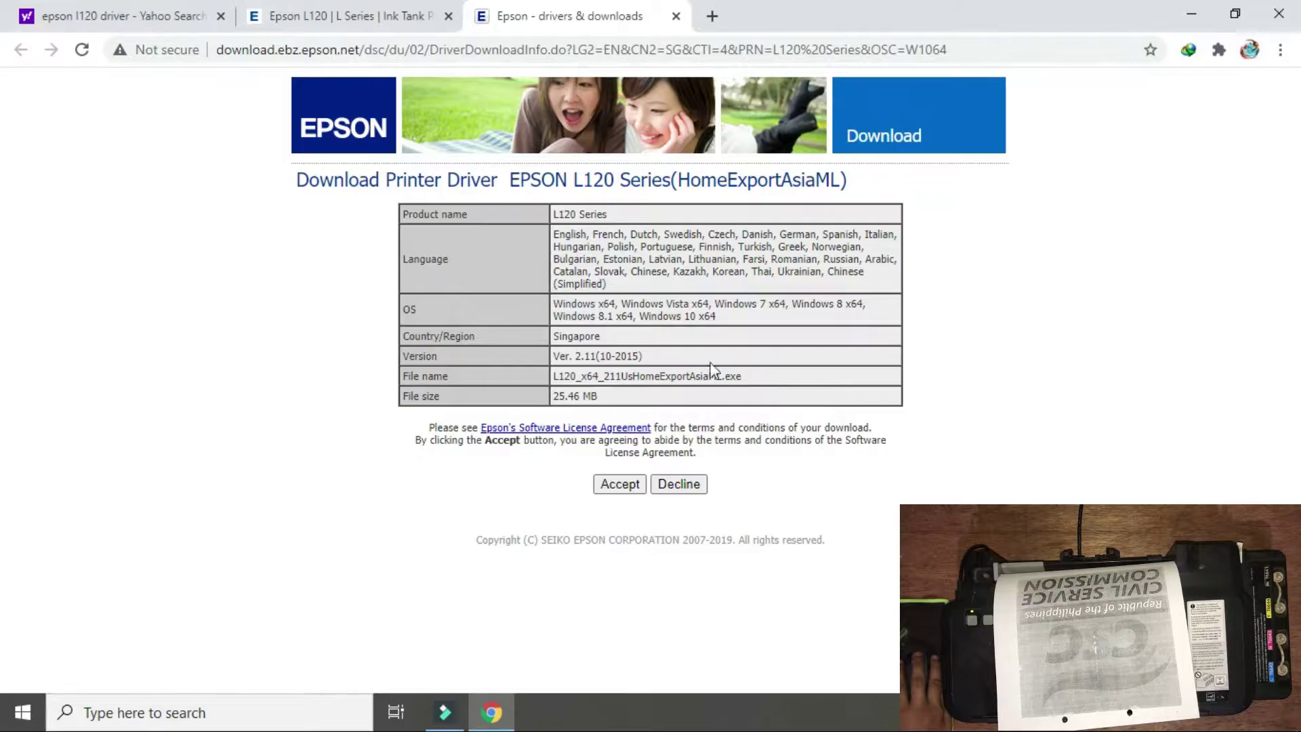
{"action": "left_click", "coordinate": [674, 16]}
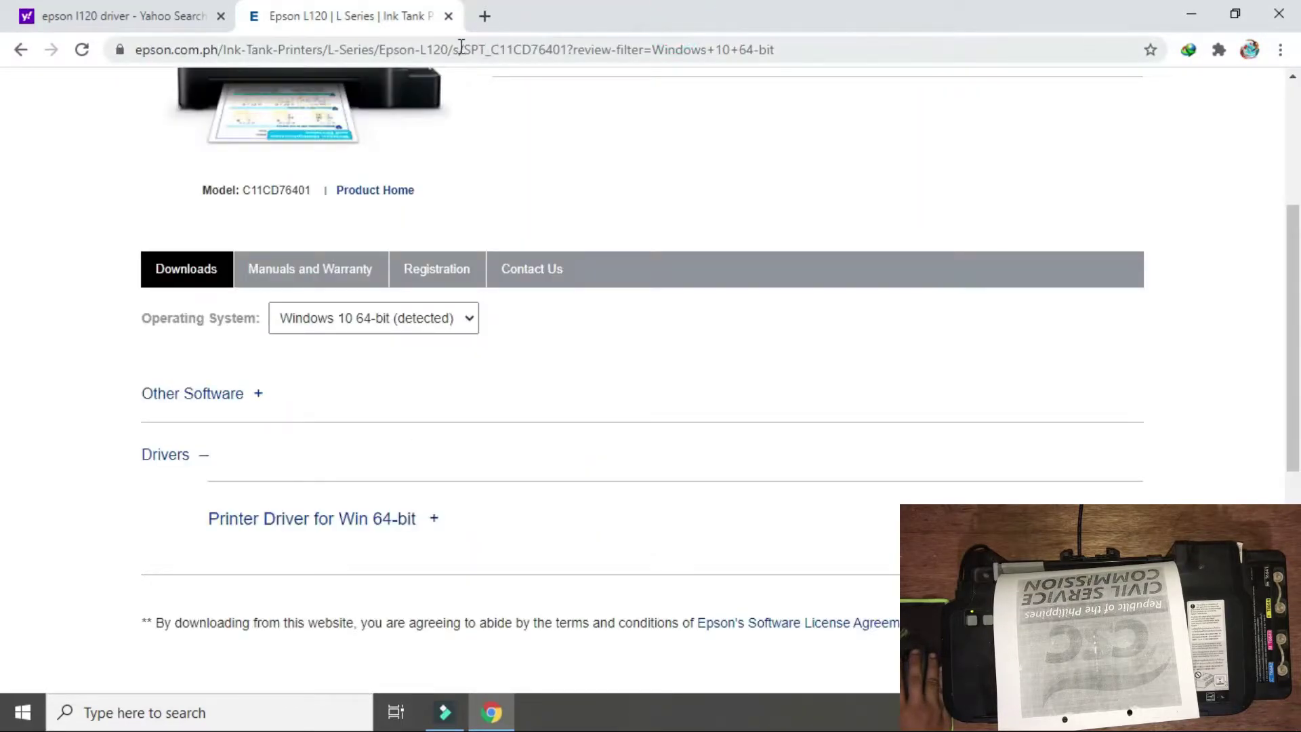
{"action": "left_click", "coordinate": [447, 16]}
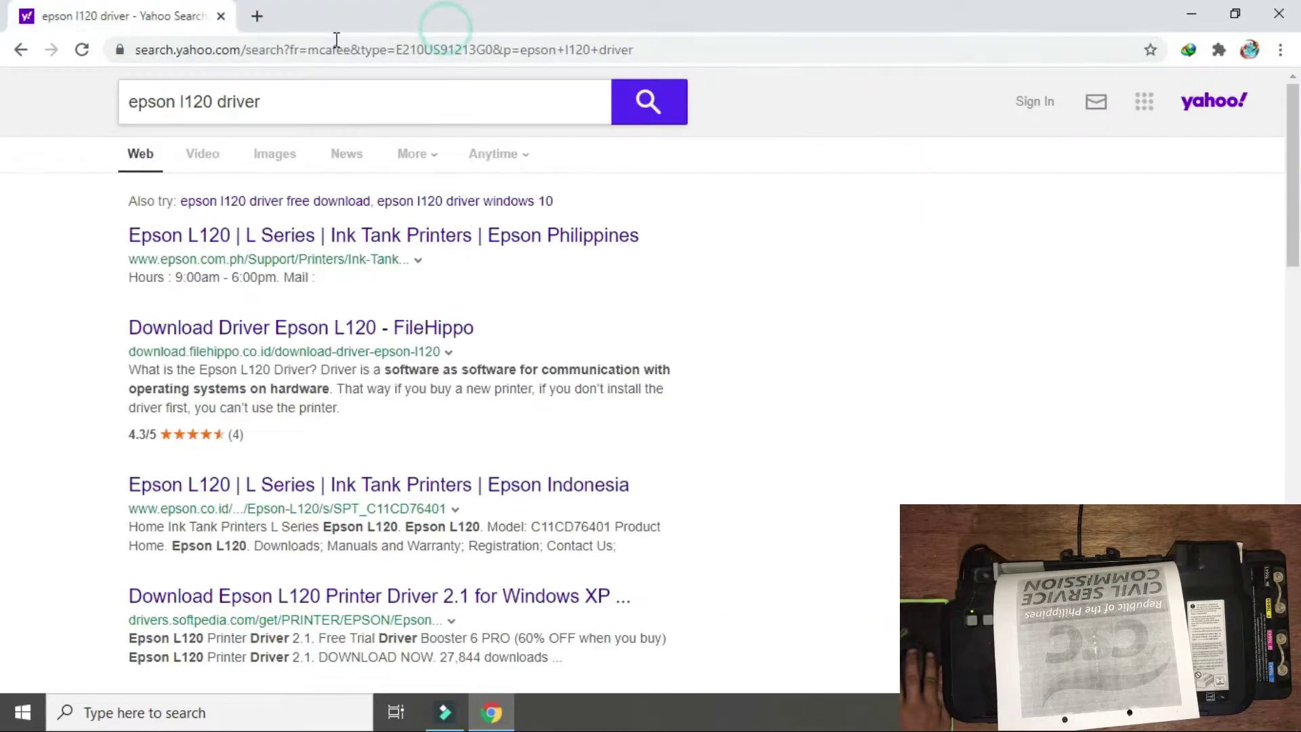
{"action": "left_click", "coordinate": [219, 16]}
Go to Devices and Printers through Control Panel and open the printer properties of the EPSON L120 Series.
{"action": "left_click", "coordinate": [330, 711]}
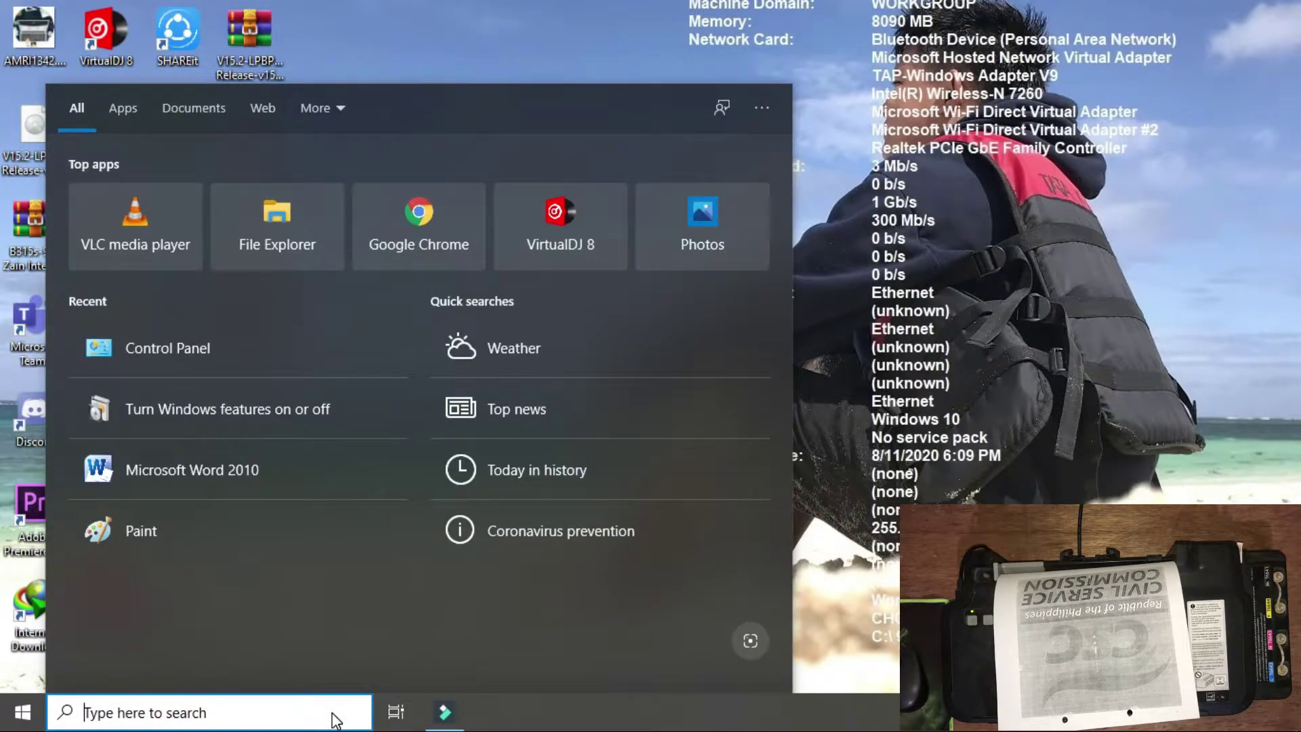
{"action": "left_click", "coordinate": [180, 356]}
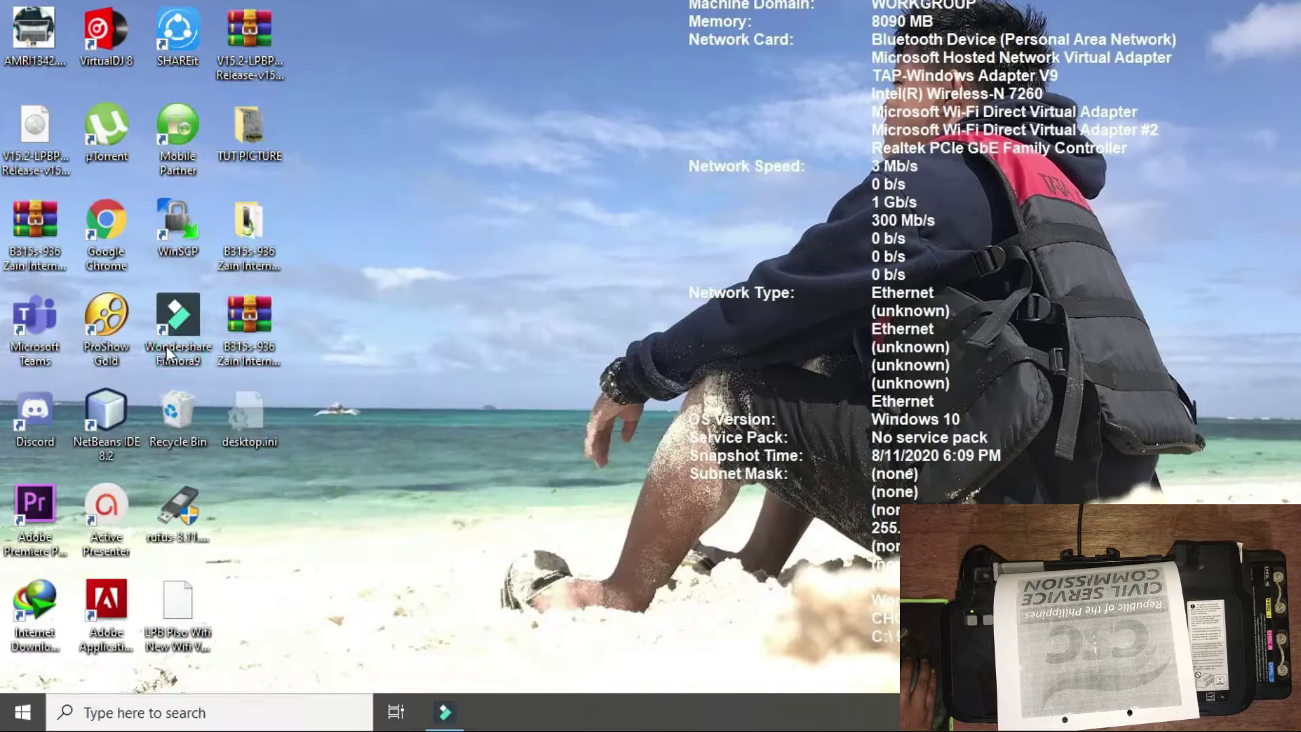
{"action": "left_click", "coordinate": [420, 423]}
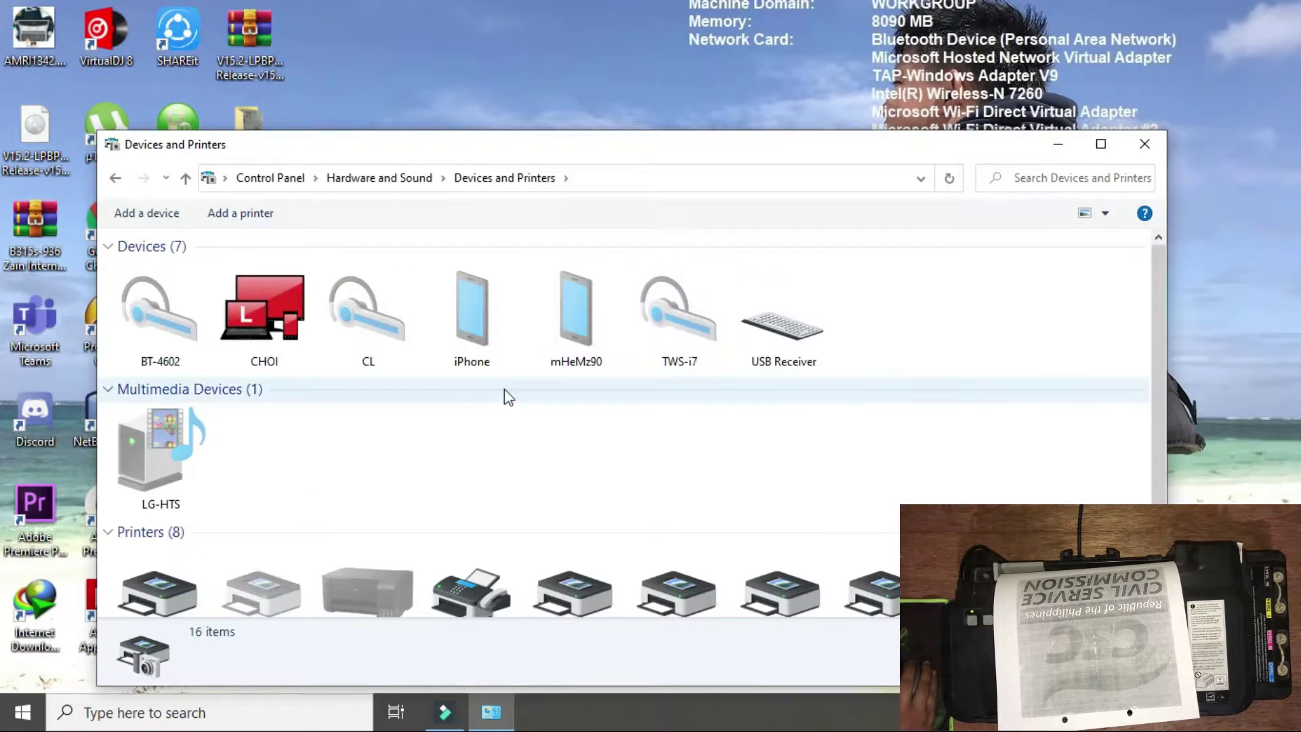
{"action": "scroll", "coordinate": [504, 388], "scroll_direction": "down", "scroll_amount": 1}
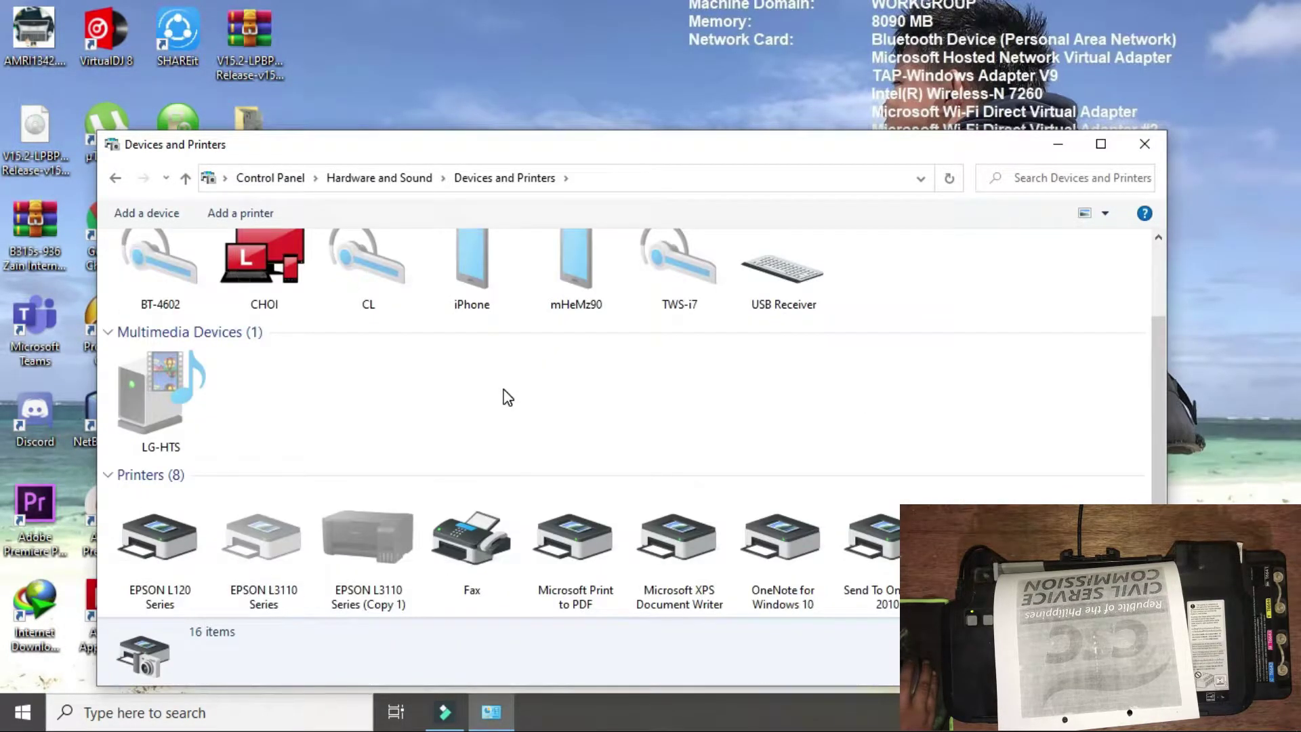
{"action": "left_click", "coordinate": [173, 543]}
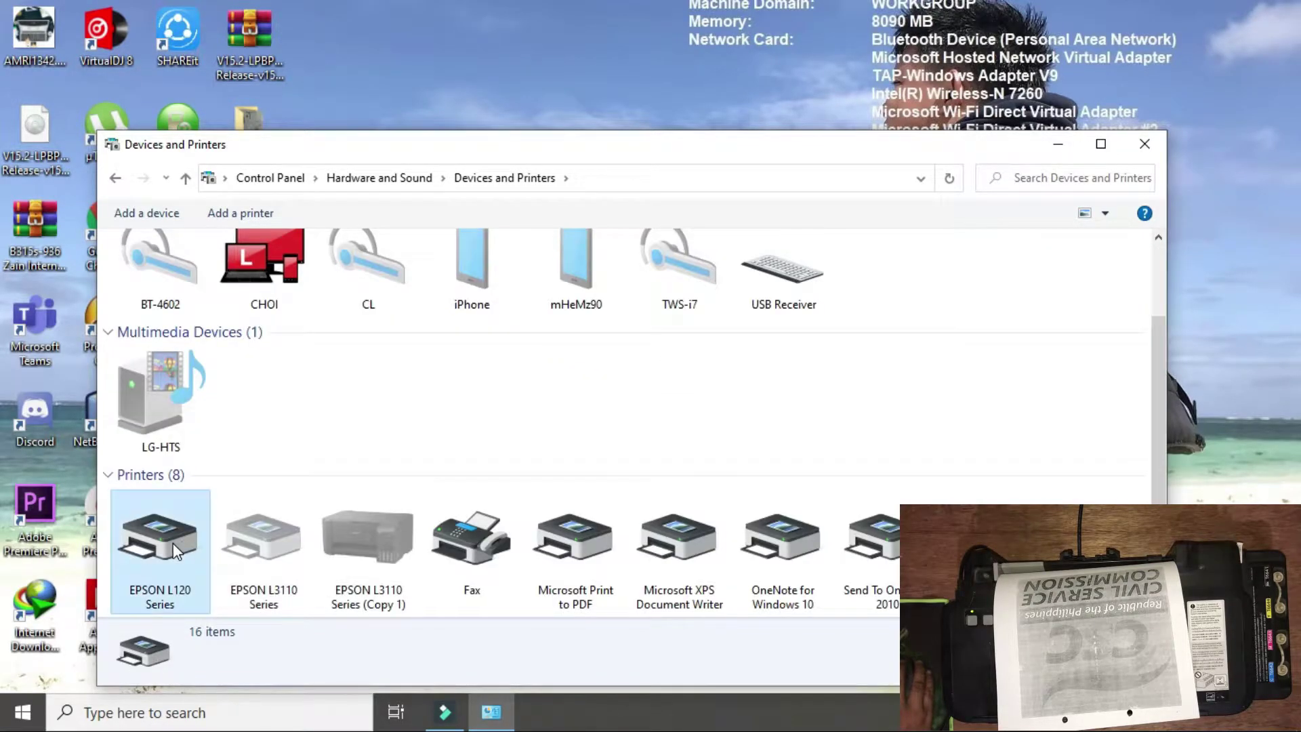
{"action": "right_click", "coordinate": [172, 543]}
{"action": "left_click", "coordinate": [264, 424]}
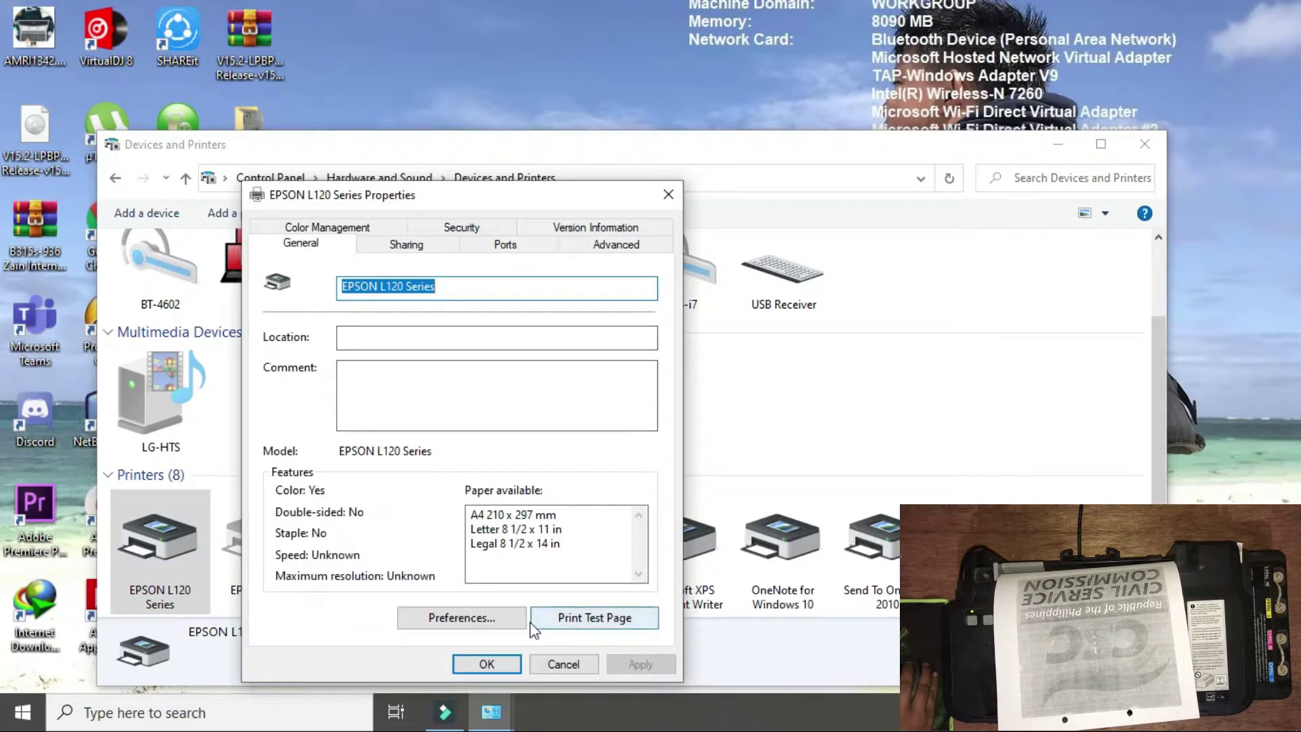
Examine the More Options, Main and Maintenance settings in the EPSON L120 printing preferences, then close the preferences.
{"action": "left_click", "coordinate": [478, 618]}
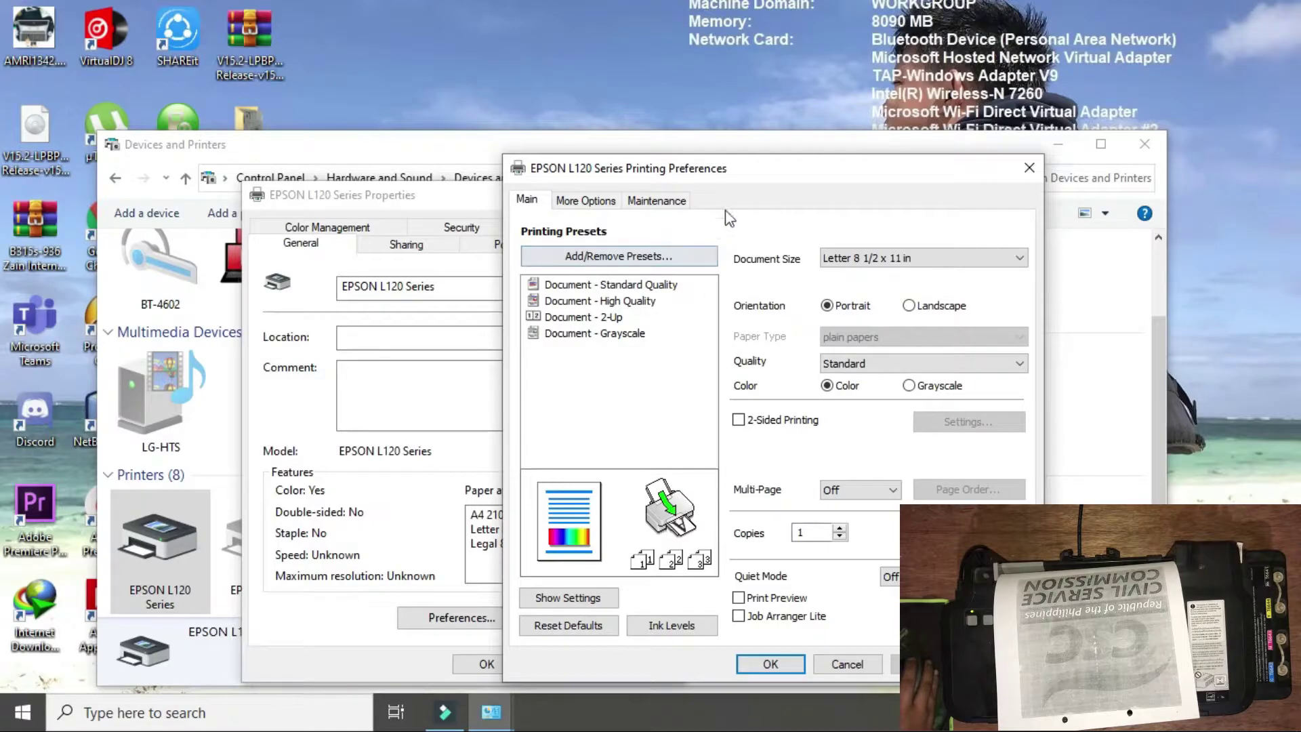
{"action": "left_click_drag", "start_coordinate": [738, 169], "coordinate": [657, 166]}
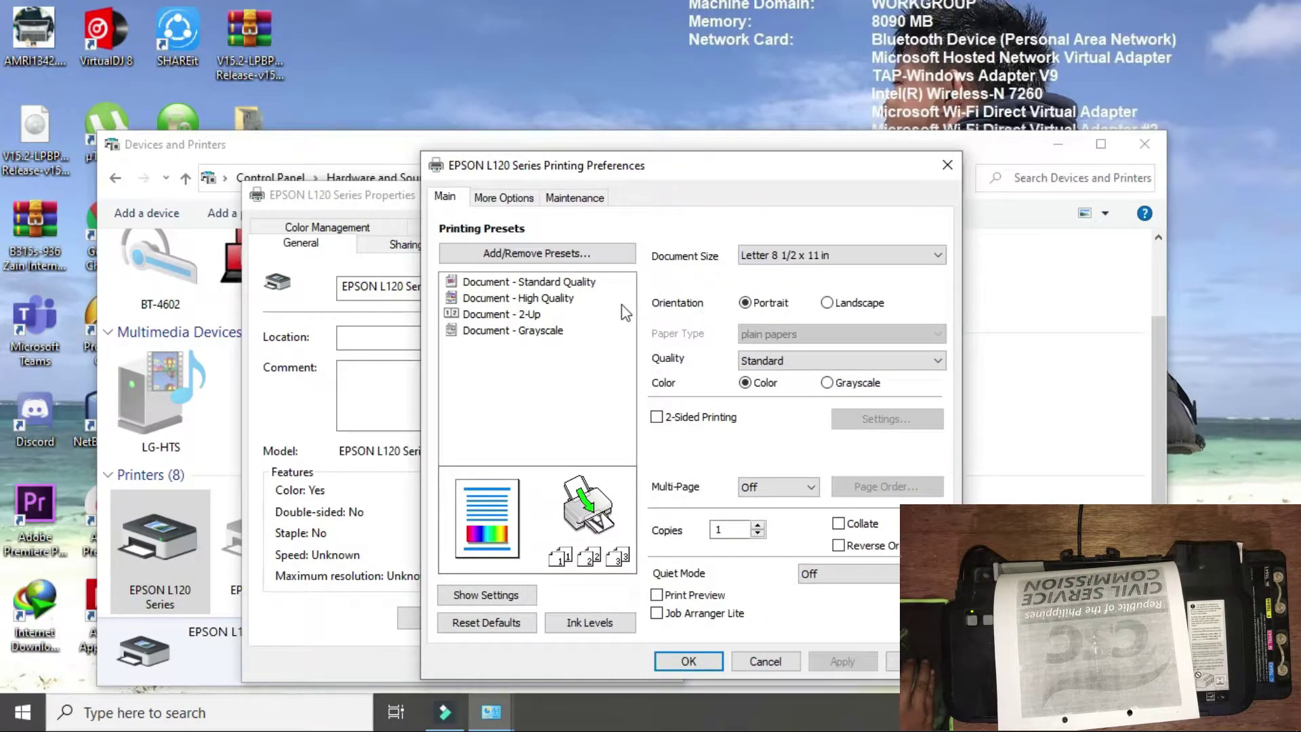
{"action": "left_click", "coordinate": [516, 202]}
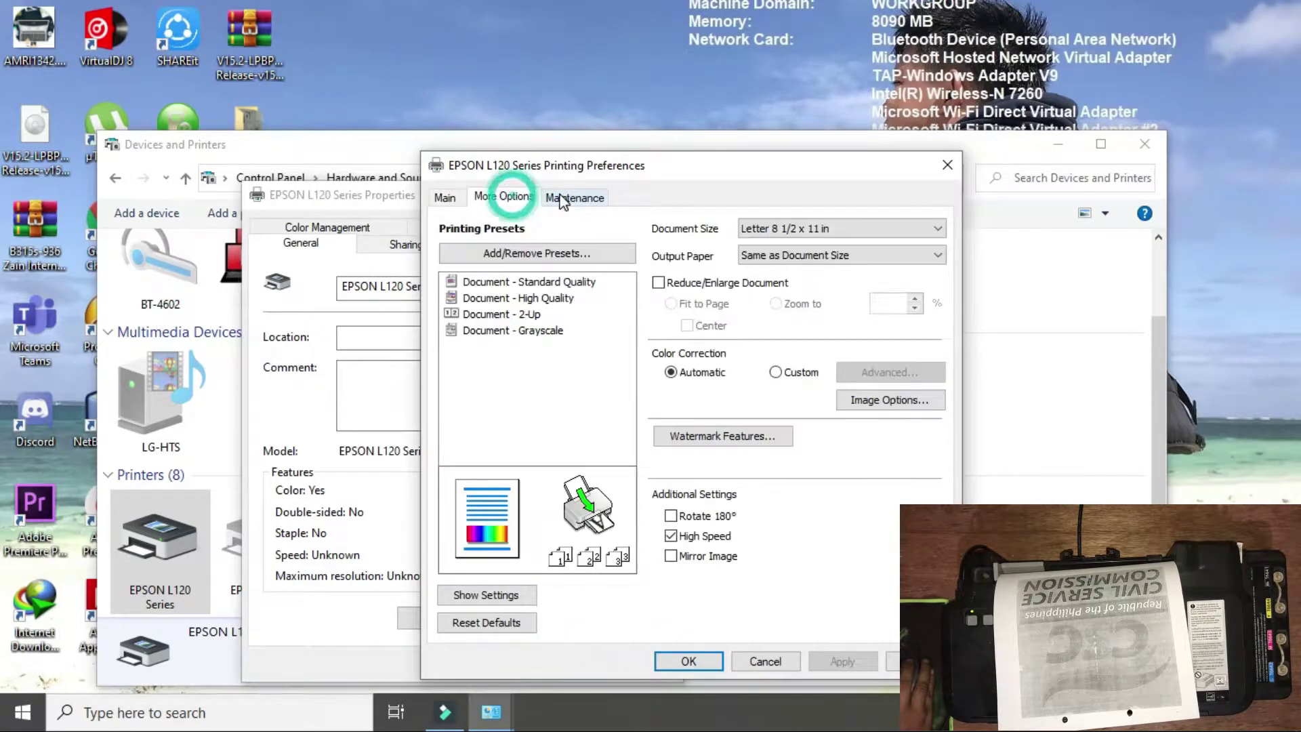
{"action": "left_click", "coordinate": [445, 197]}
{"action": "left_click", "coordinate": [569, 197]}
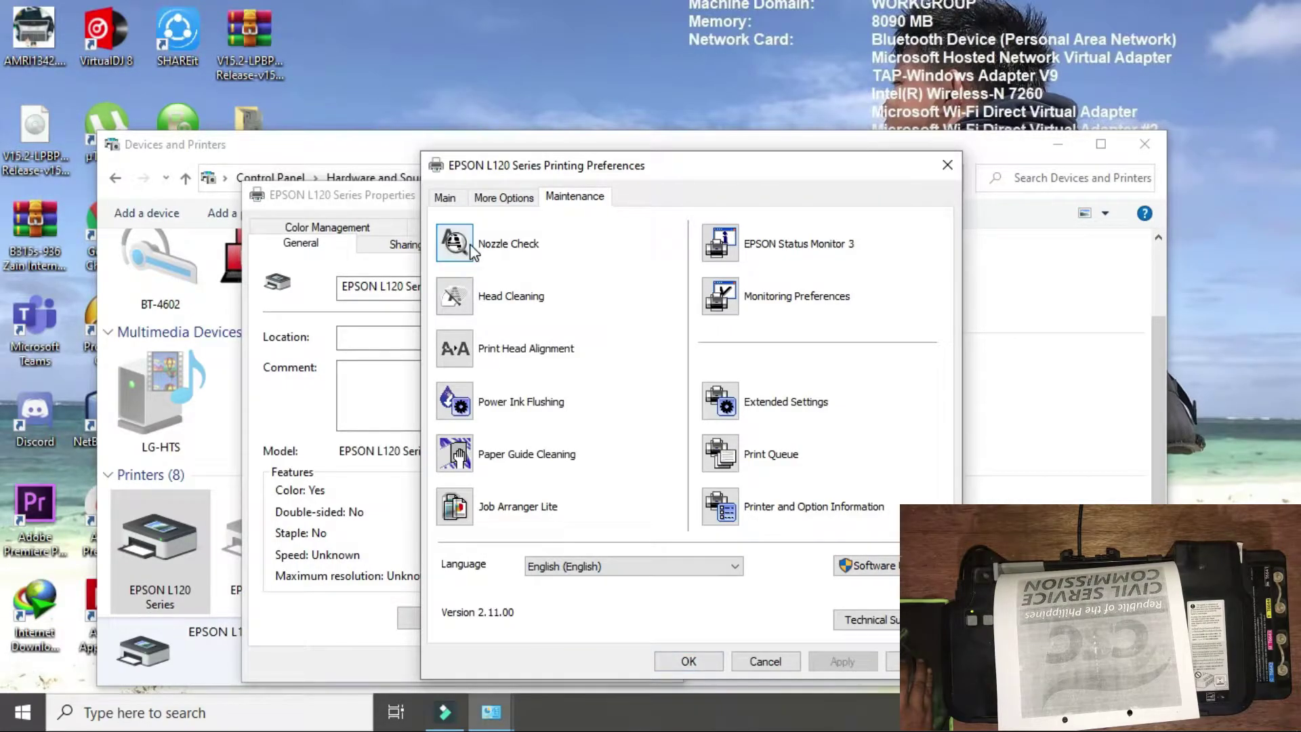
{"action": "left_click", "coordinate": [946, 166]}
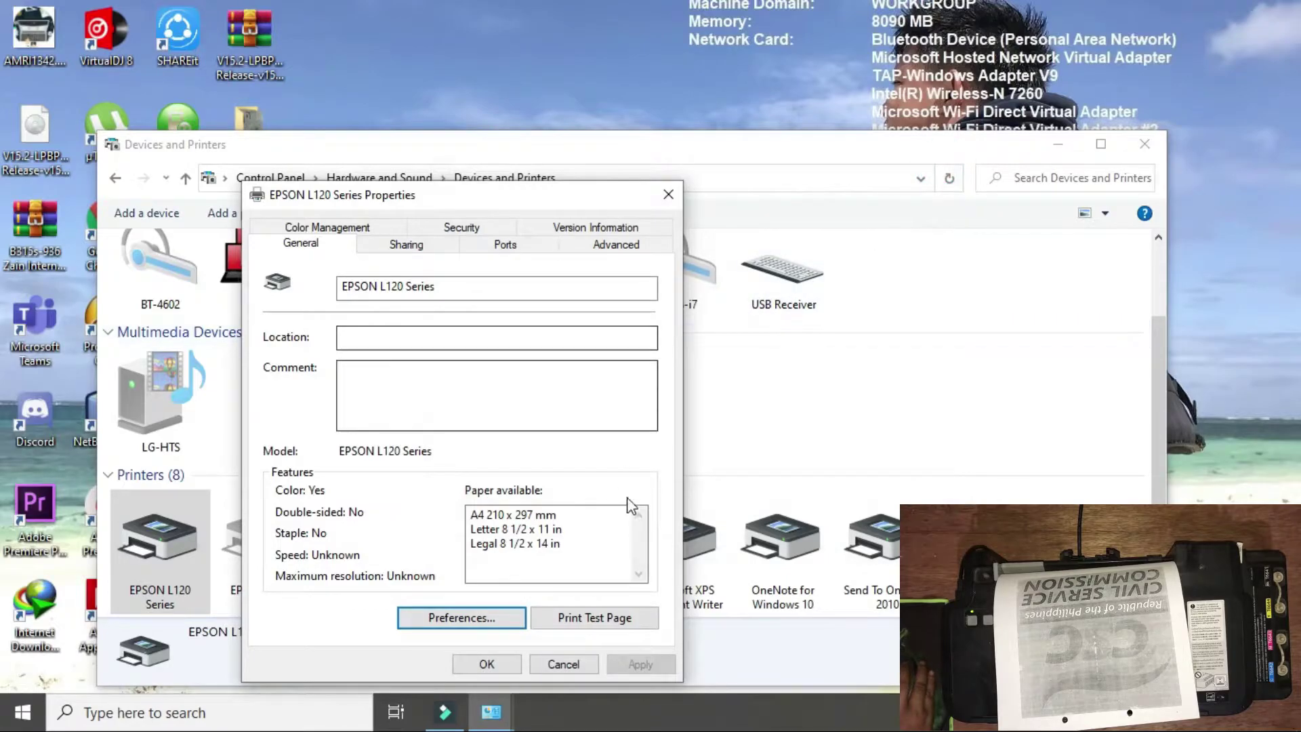
Print a test page on the EPSON L120 Series and close its printer properties.
{"action": "left_click", "coordinate": [627, 622]}
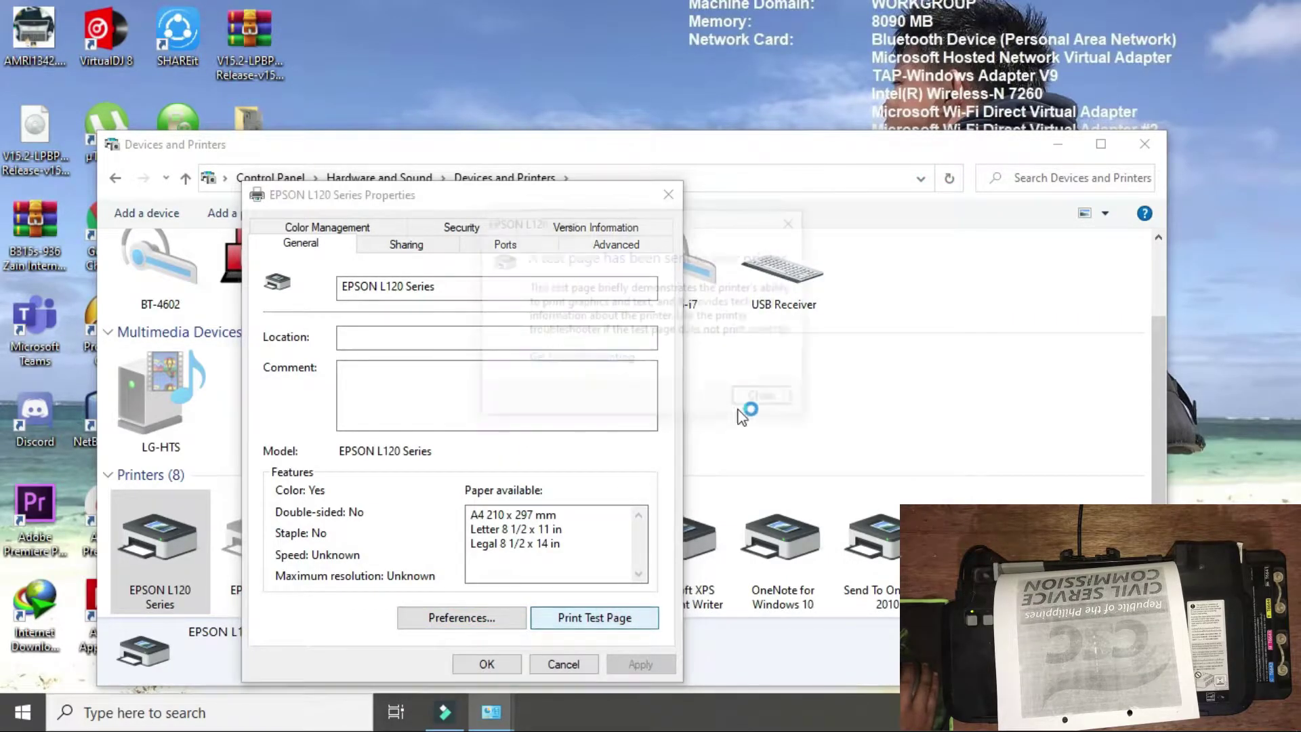
{"action": "left_click", "coordinate": [769, 402]}
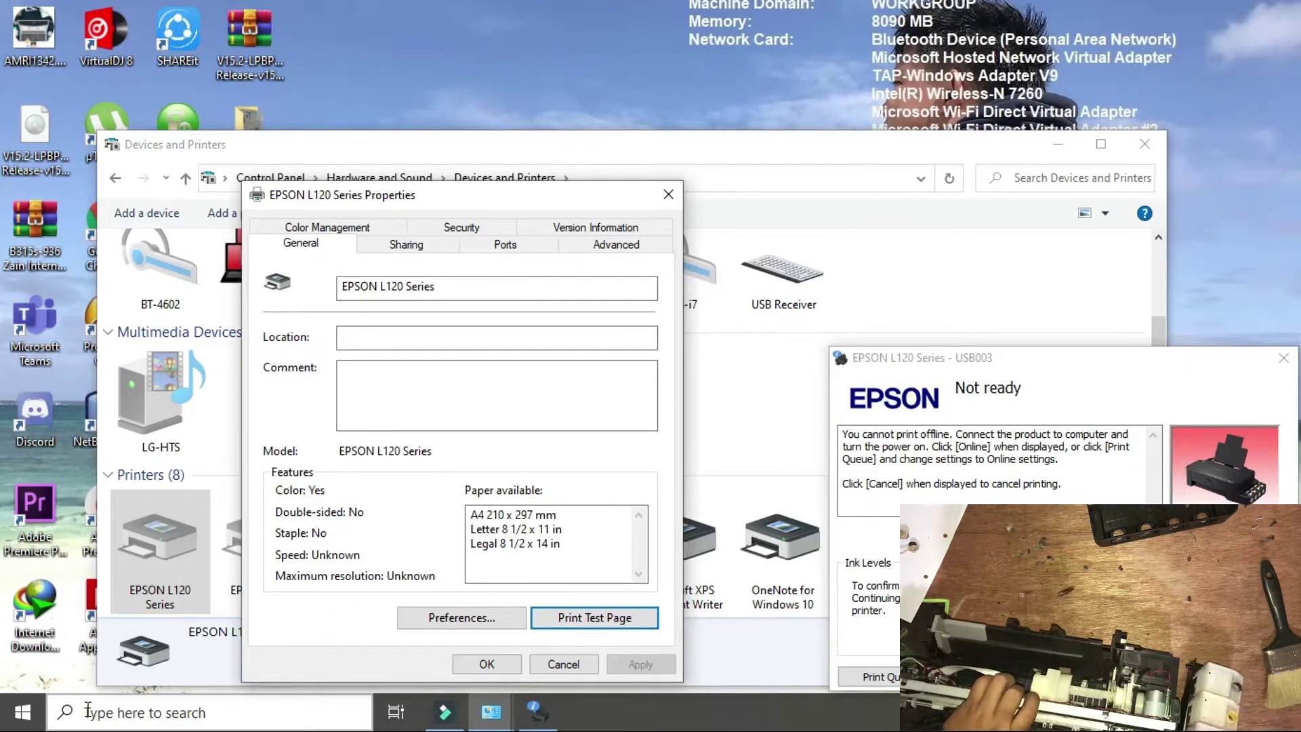
{"action": "left_click", "coordinate": [87, 710]}
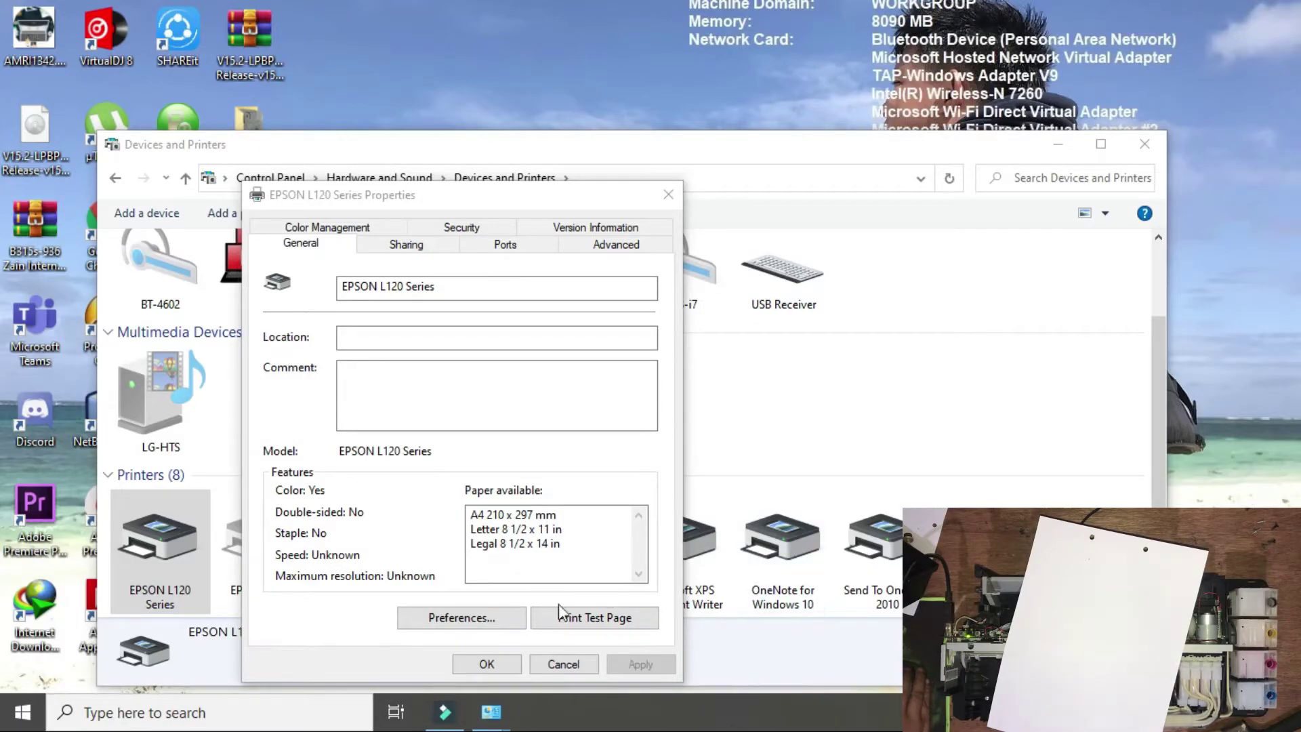
{"action": "left_click", "coordinate": [668, 194]}
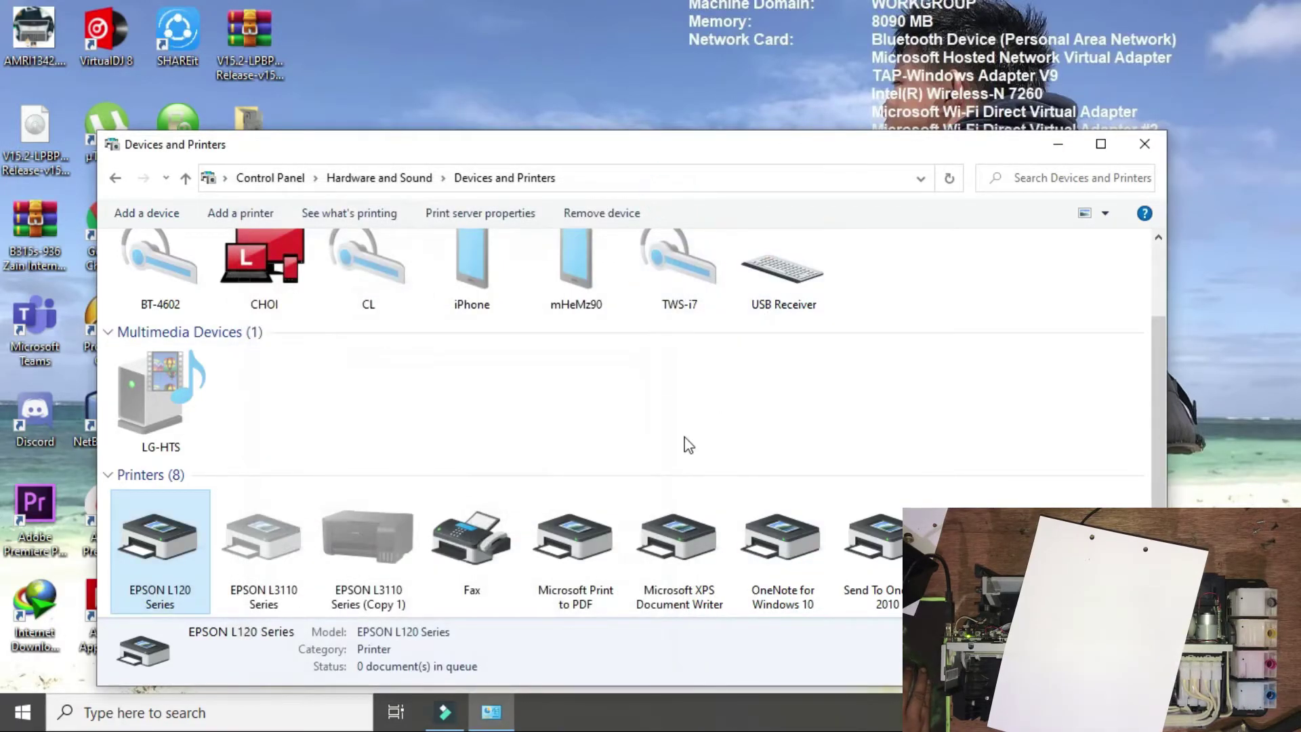
View the general device properties of the EPSON L120 Series and close them again.
{"action": "right_click", "coordinate": [192, 565]}
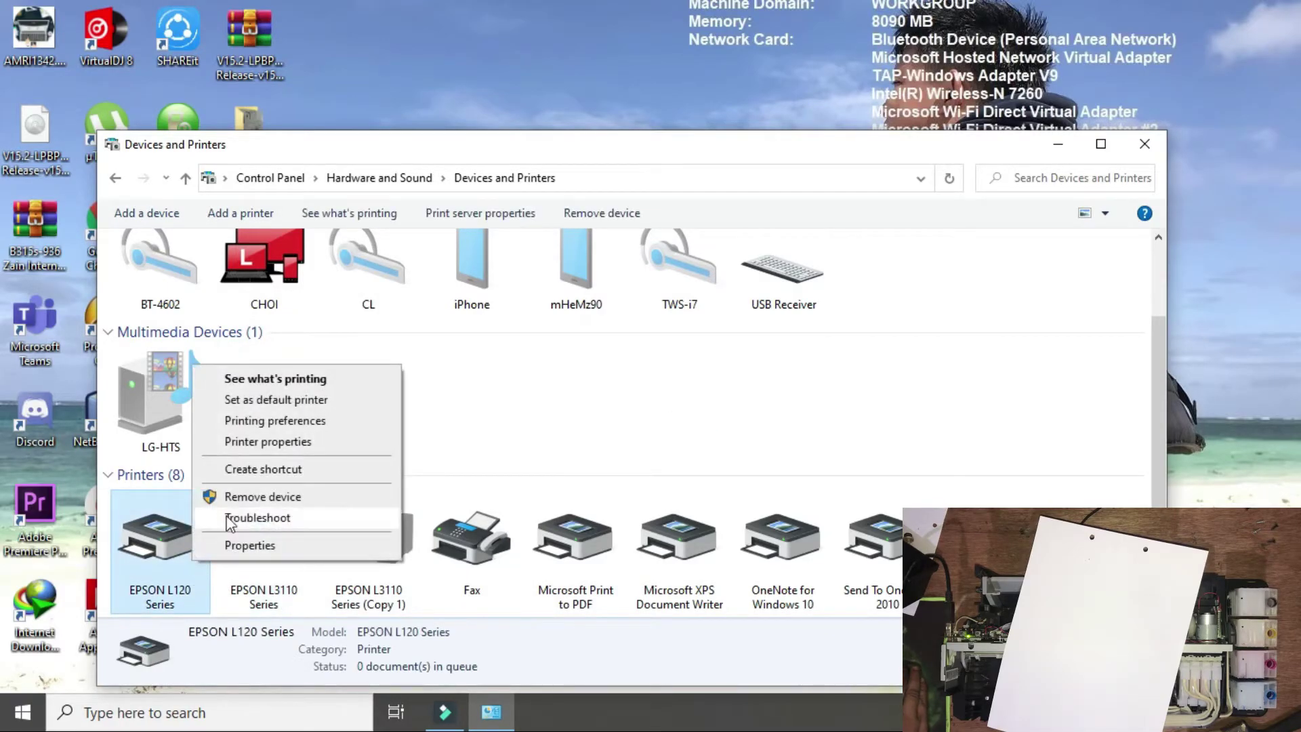
{"action": "left_click", "coordinate": [378, 476]}
{"action": "left_click", "coordinate": [168, 540]}
{"action": "right_click", "coordinate": [168, 540]}
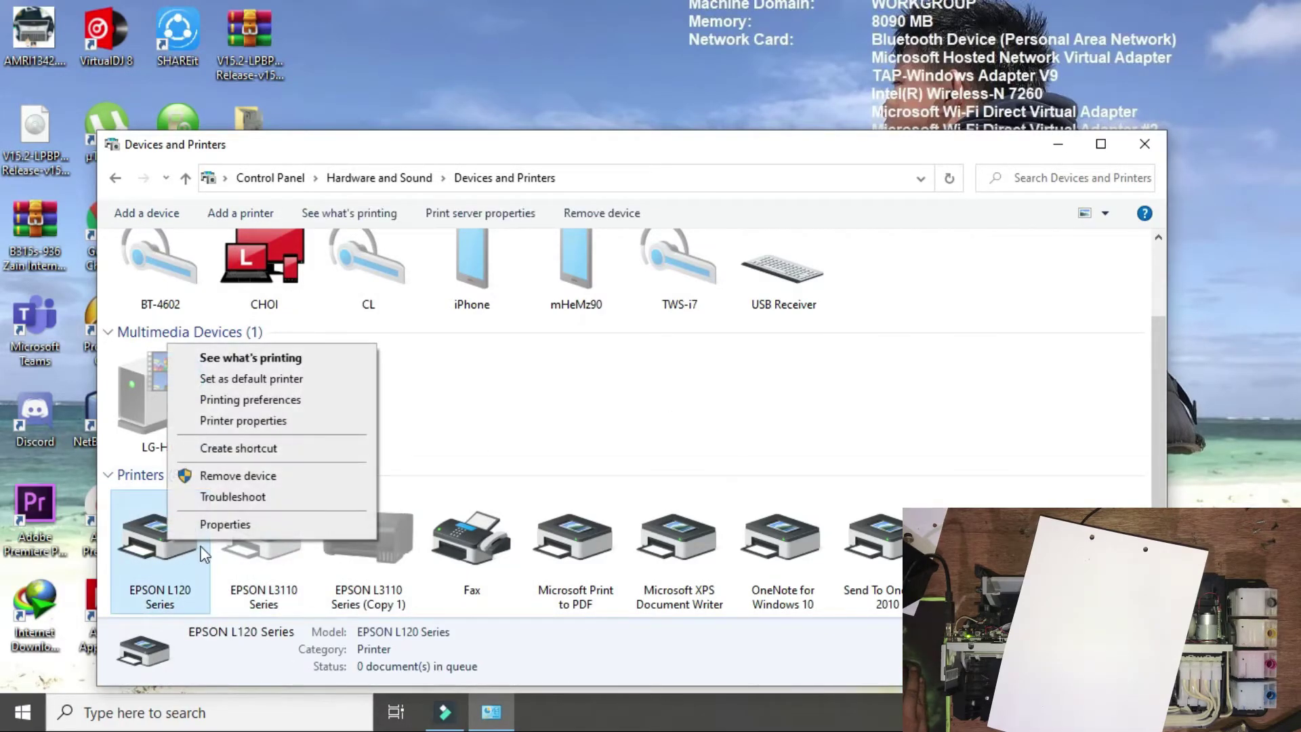
{"action": "left_click", "coordinate": [224, 525]}
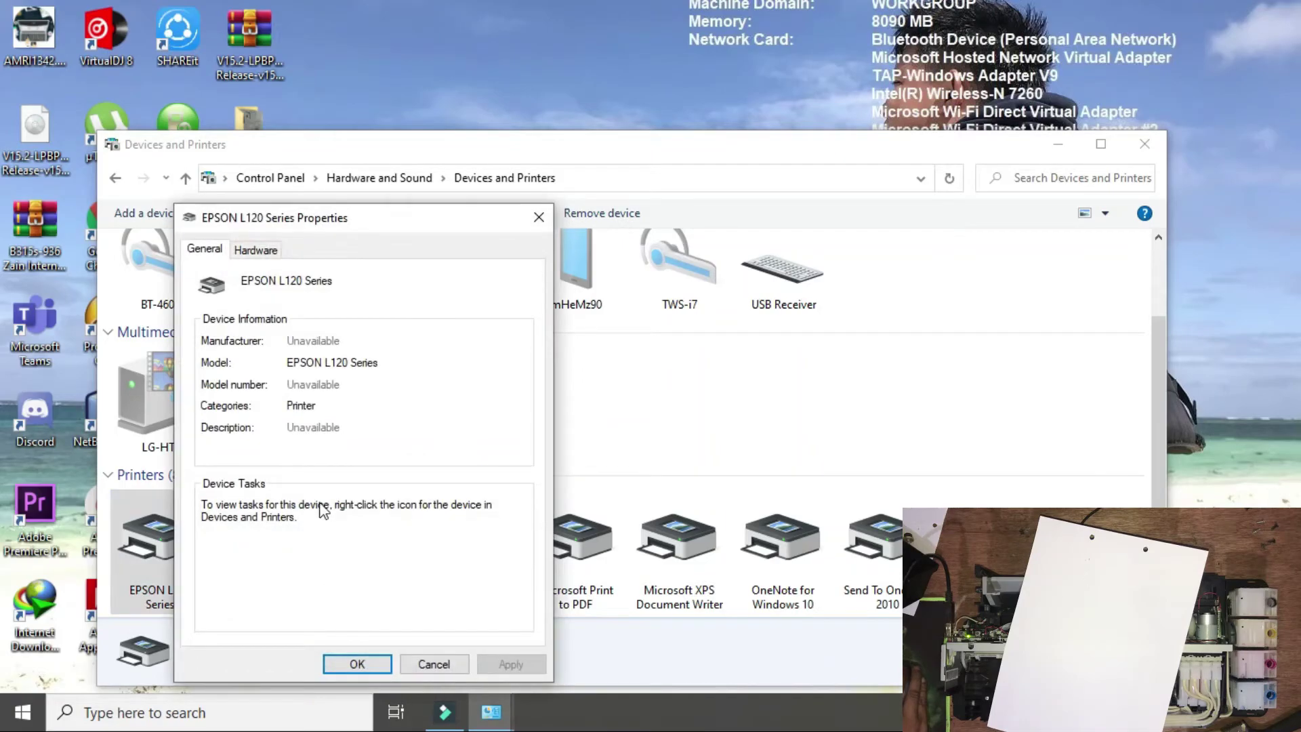
{"action": "left_click", "coordinate": [538, 216]}
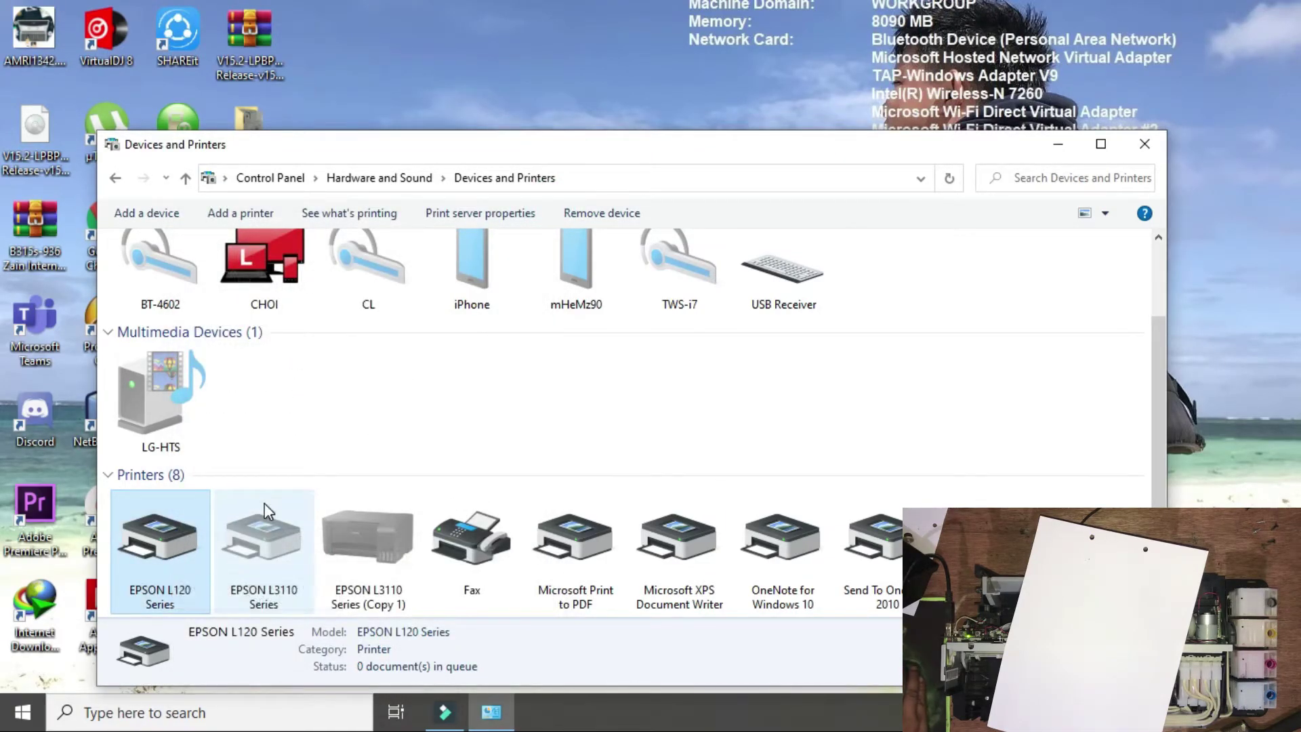
Open the maintenance options in the EPSON L120 Series printing preferences from its printer properties.
{"action": "right_click", "coordinate": [135, 566]}
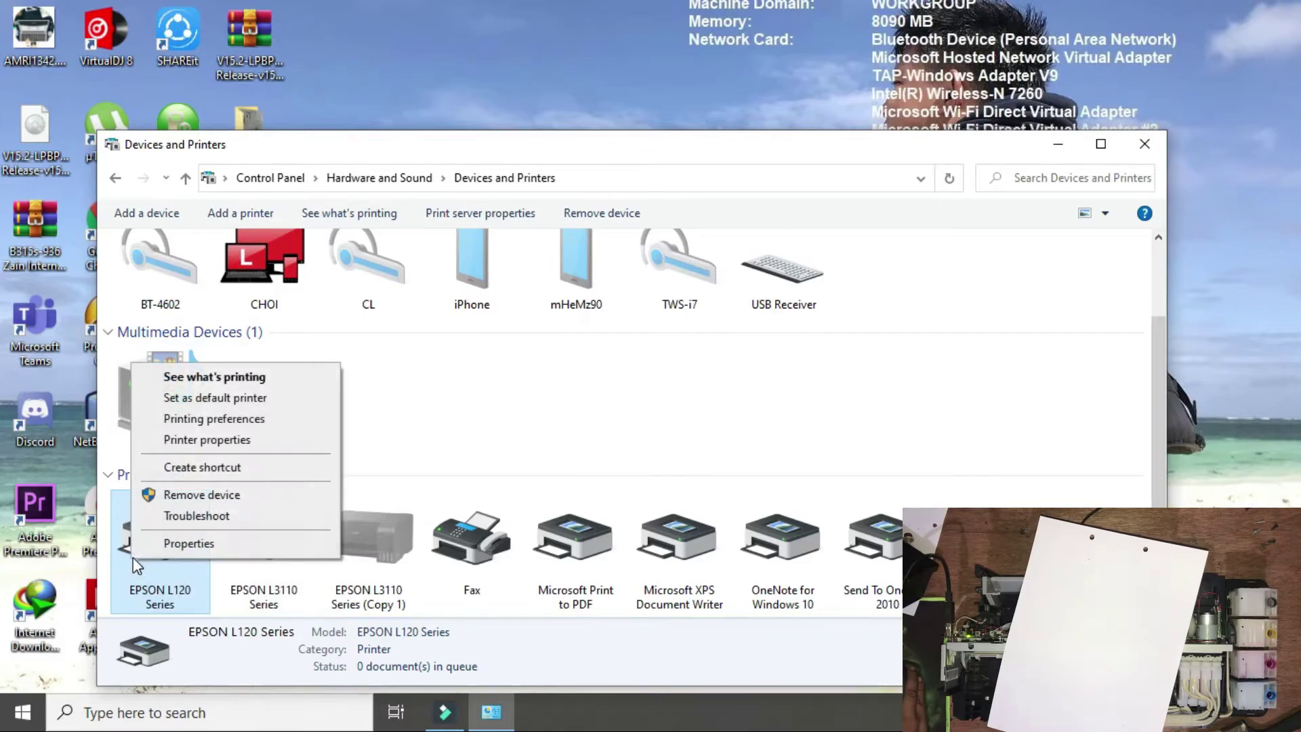
{"action": "left_click", "coordinate": [252, 444]}
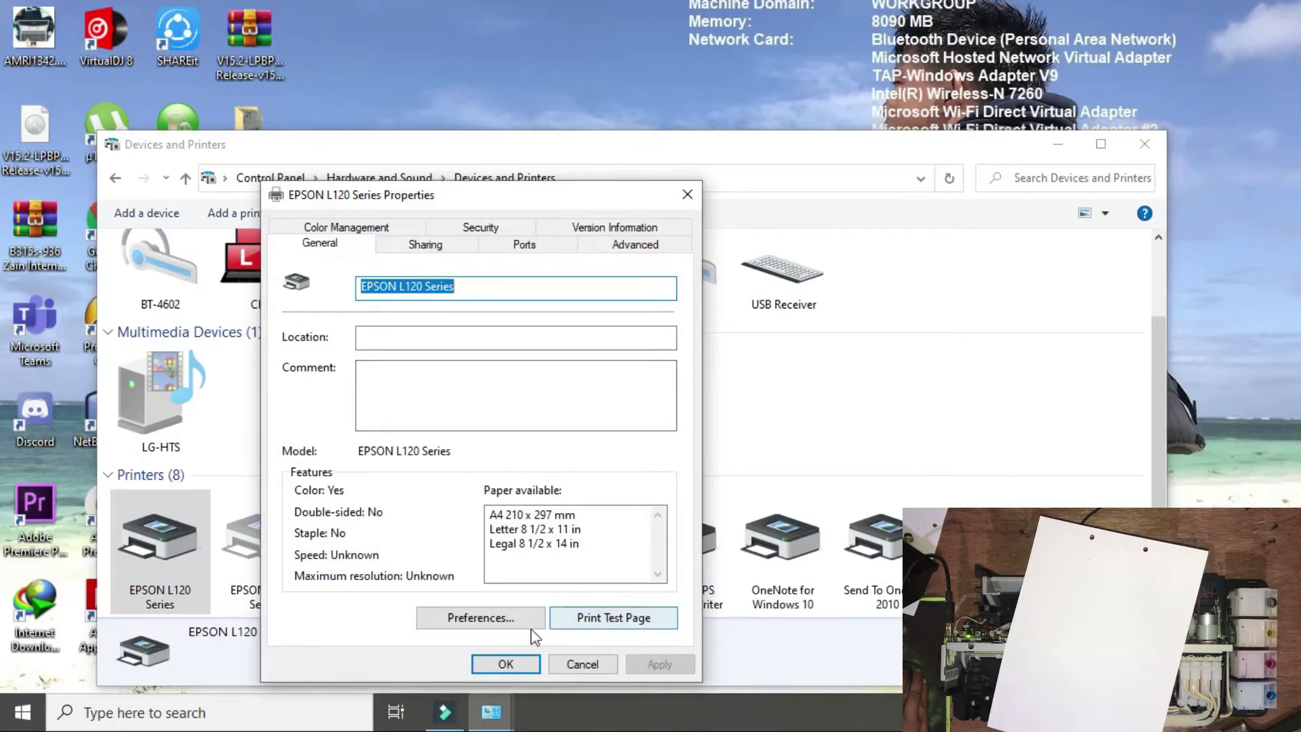
{"action": "left_click", "coordinate": [510, 618]}
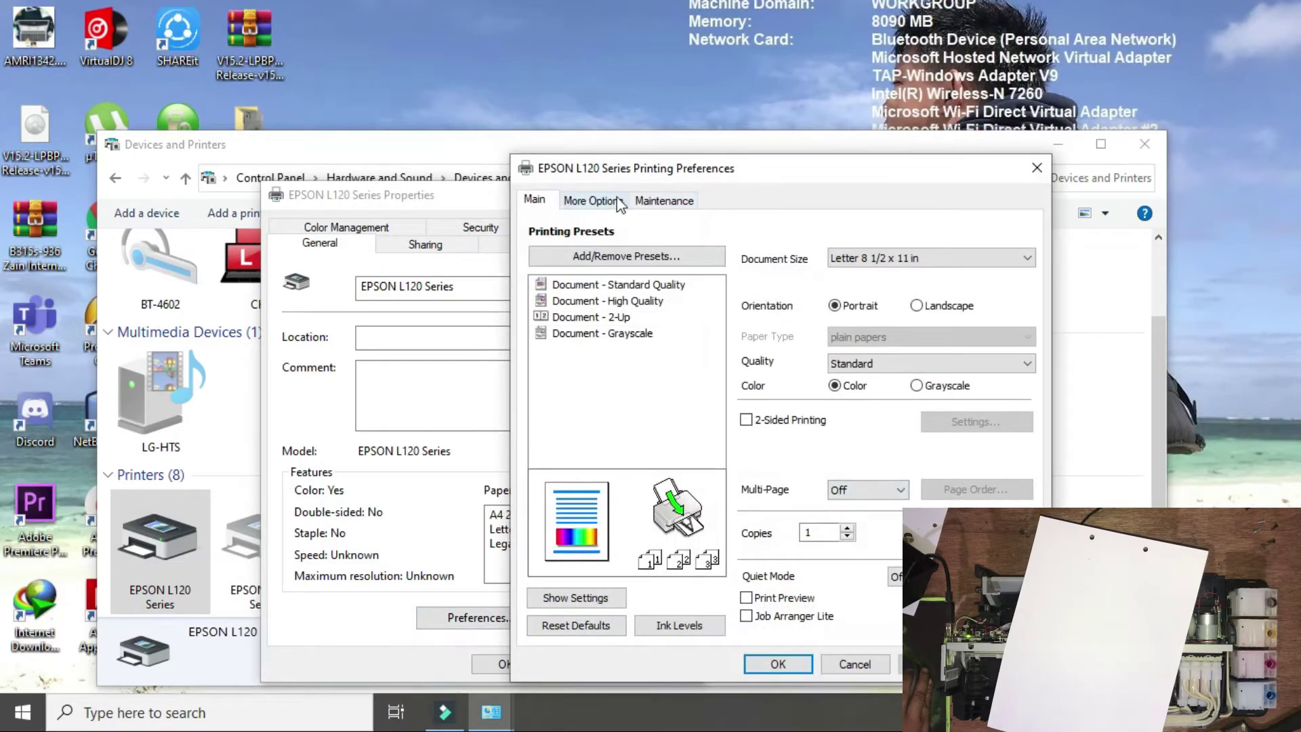
{"action": "left_click", "coordinate": [618, 202]}
{"action": "left_click", "coordinate": [663, 201]}
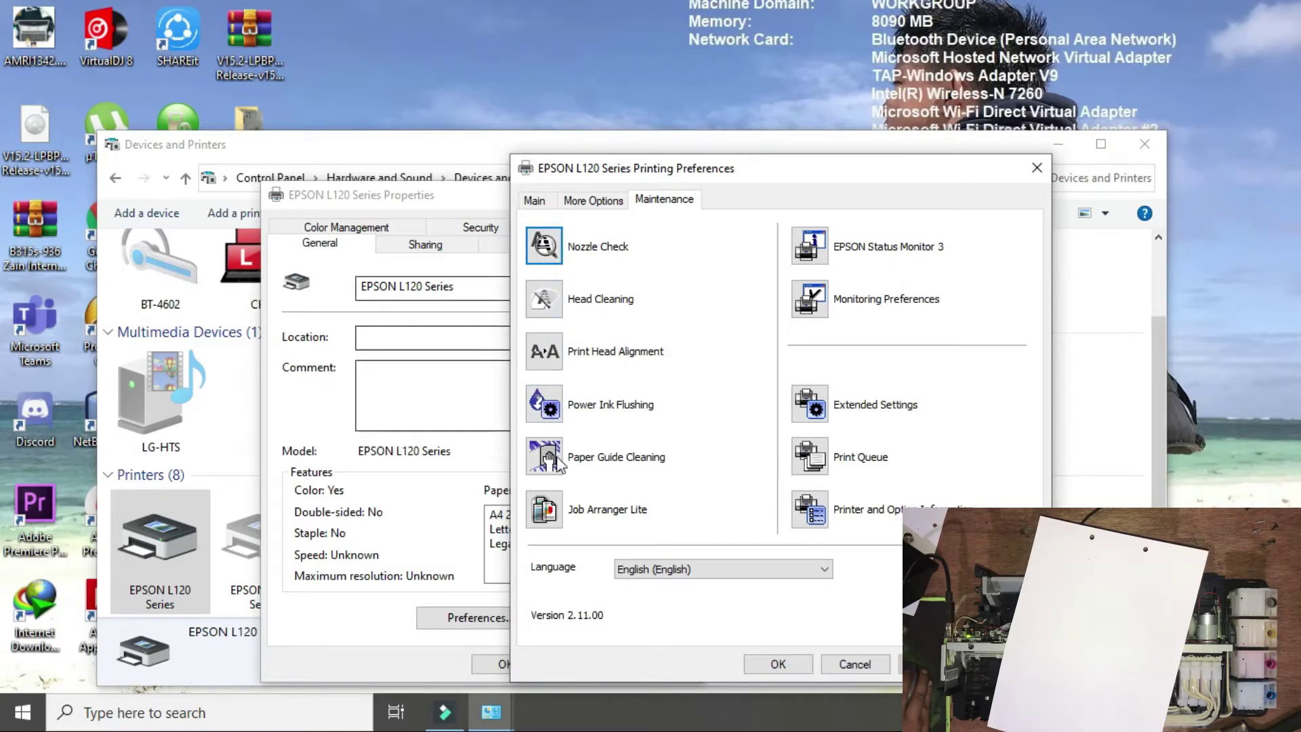
Run a Head Cleaning cycle on the EPSON L120 Series and print a nozzle check pattern once the cleaning is finished.
{"action": "left_click", "coordinate": [549, 304]}
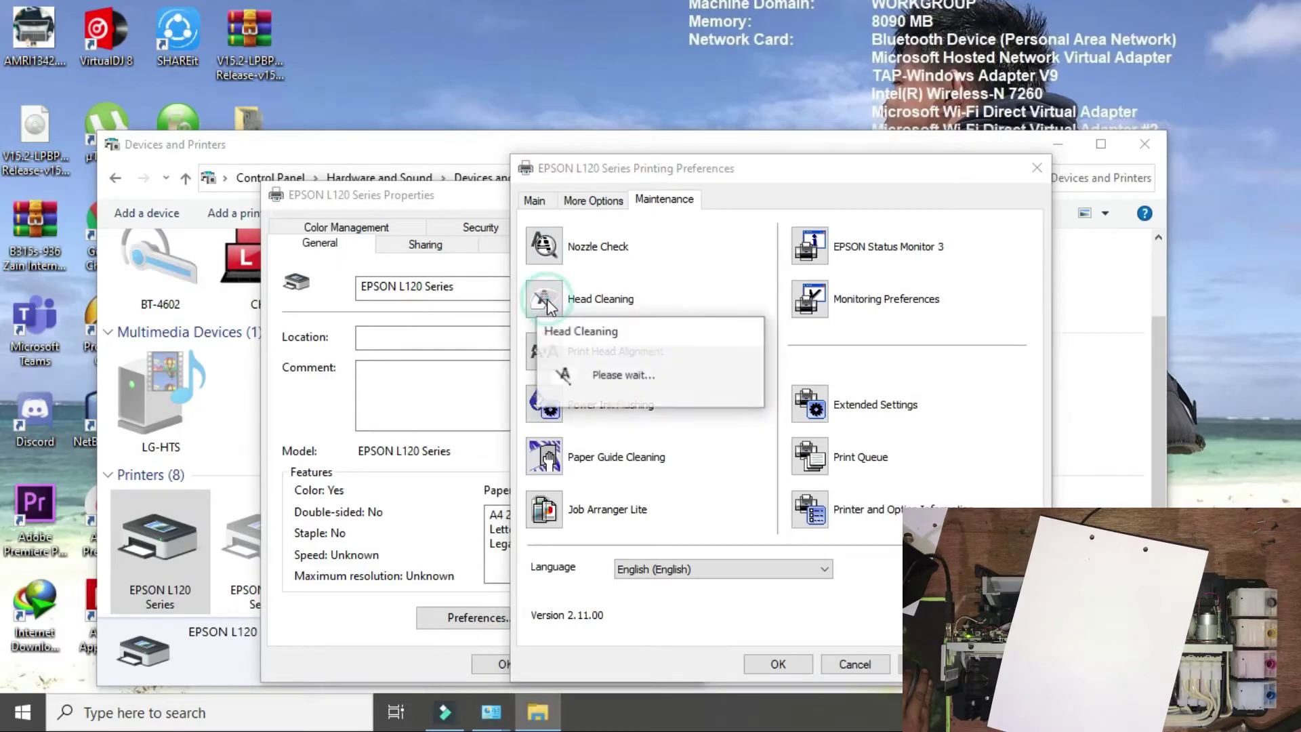
{"action": "left_click", "coordinate": [723, 405]}
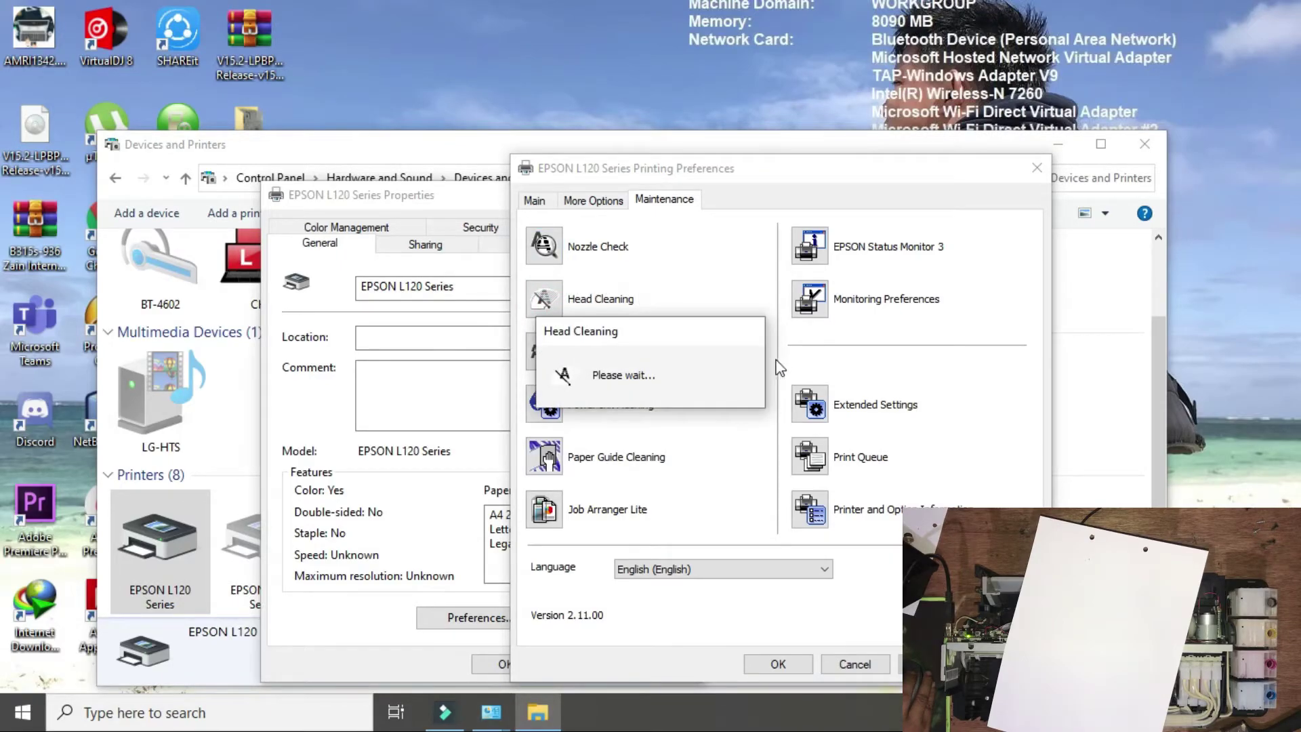
{"action": "left_click", "coordinate": [711, 525]}
{"action": "left_click_drag", "start_coordinate": [673, 201], "coordinate": [674, 251]}
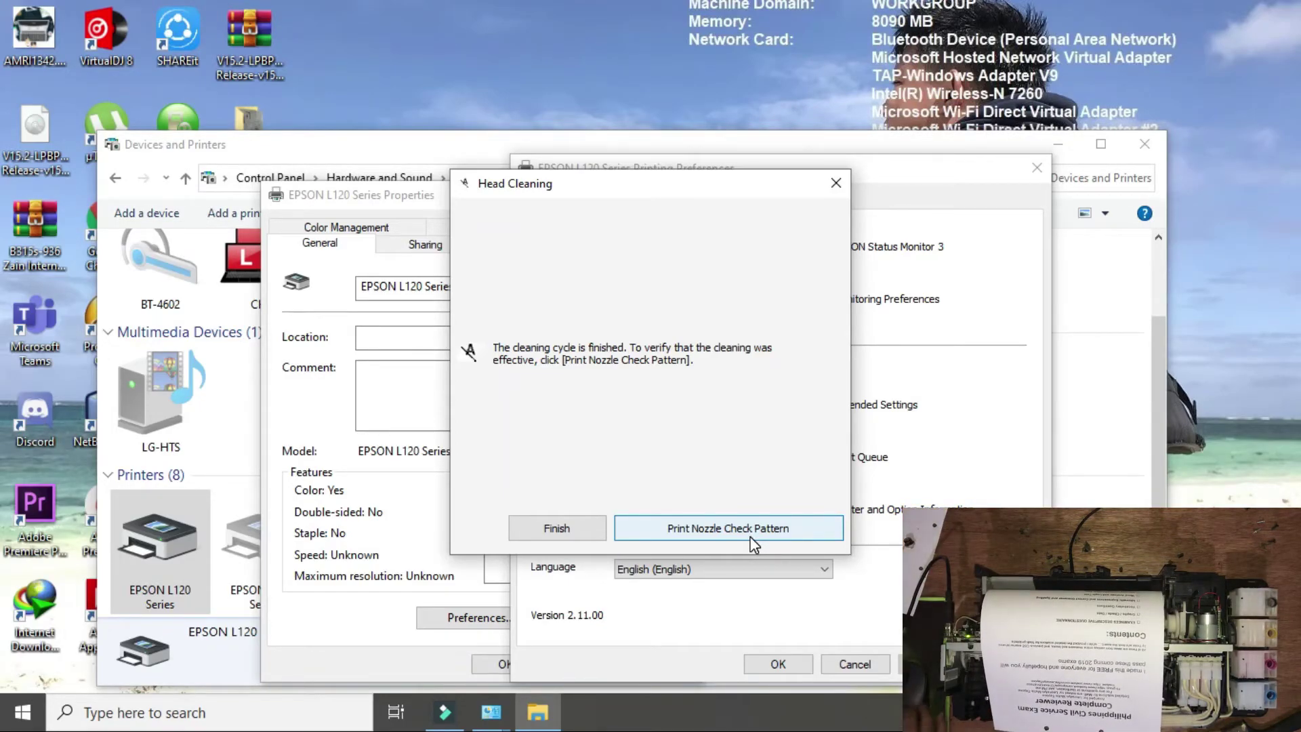
{"action": "left_click", "coordinate": [721, 529]}
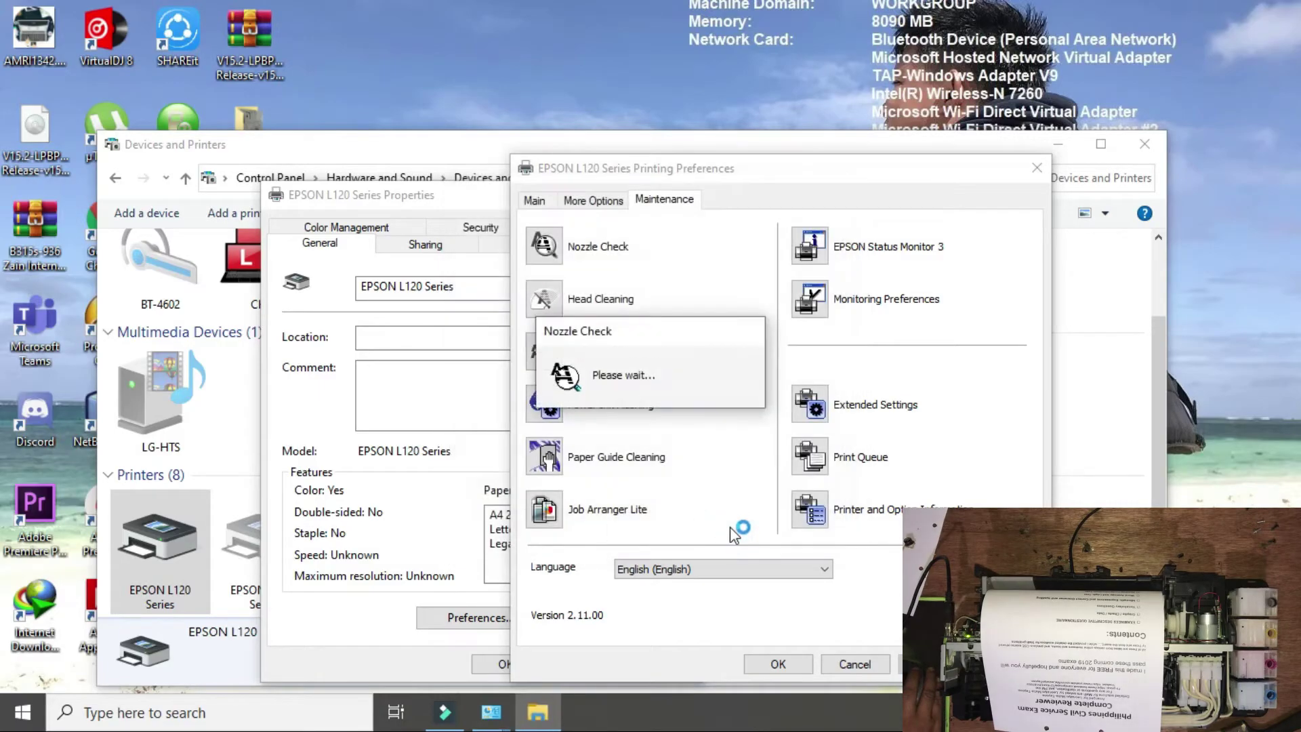
{"action": "left_click", "coordinate": [824, 521]}
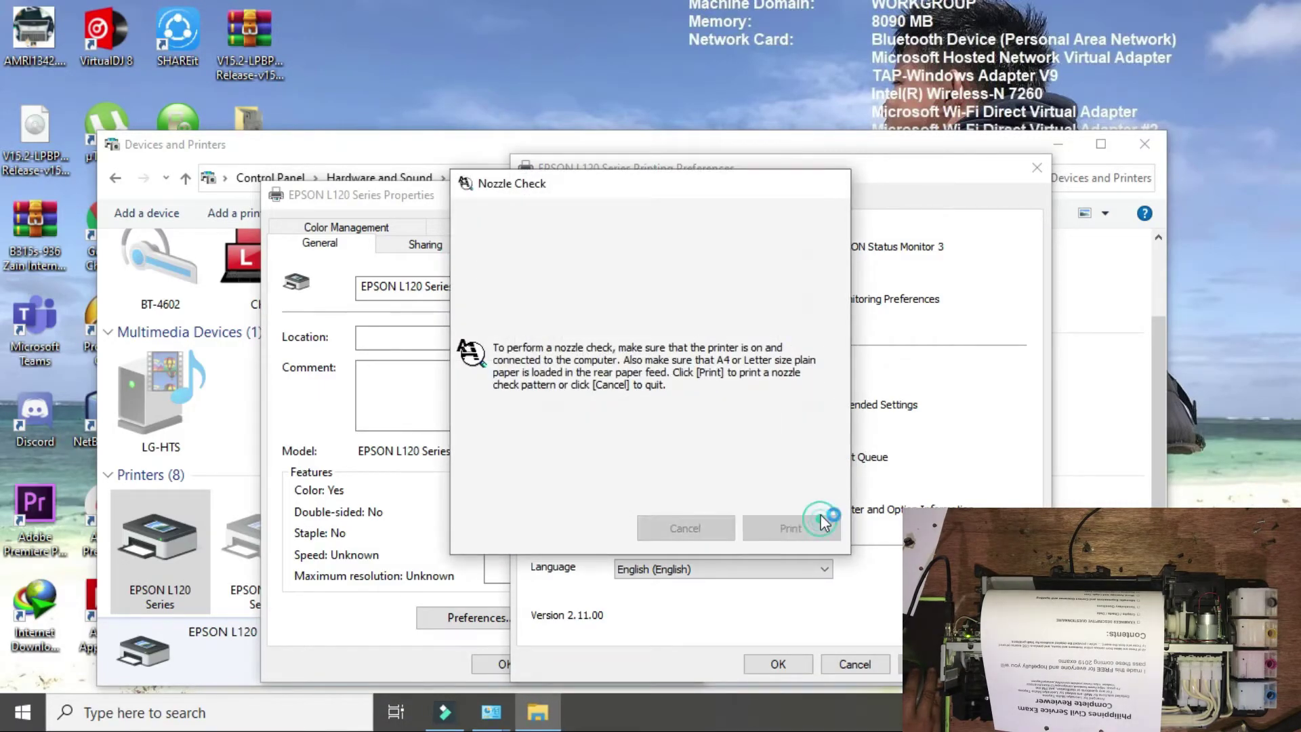